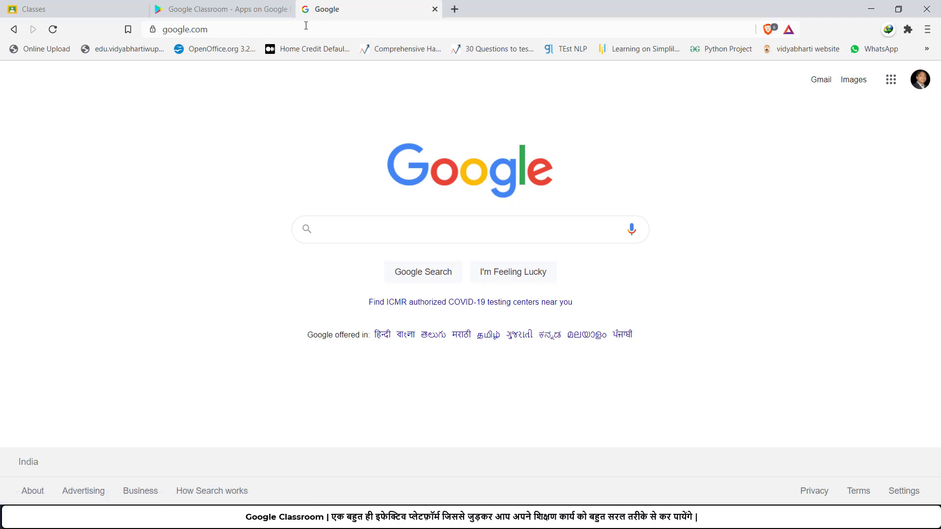
# Step: Launch Classroom from the Google apps grid, scrolling down the apps panel to find it
pyautogui.click(886, 89)
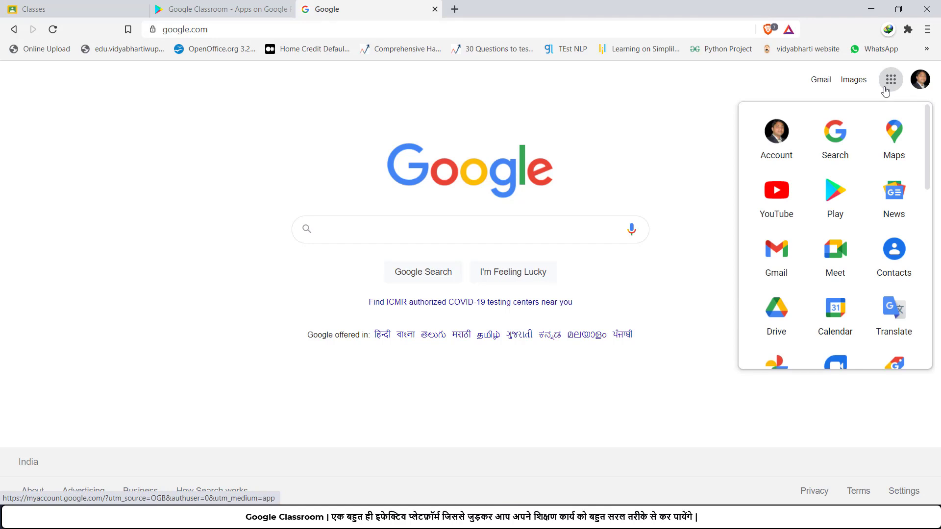
pyautogui.scroll(-2, 827, 230)
pyautogui.scroll(-5, 828, 231)
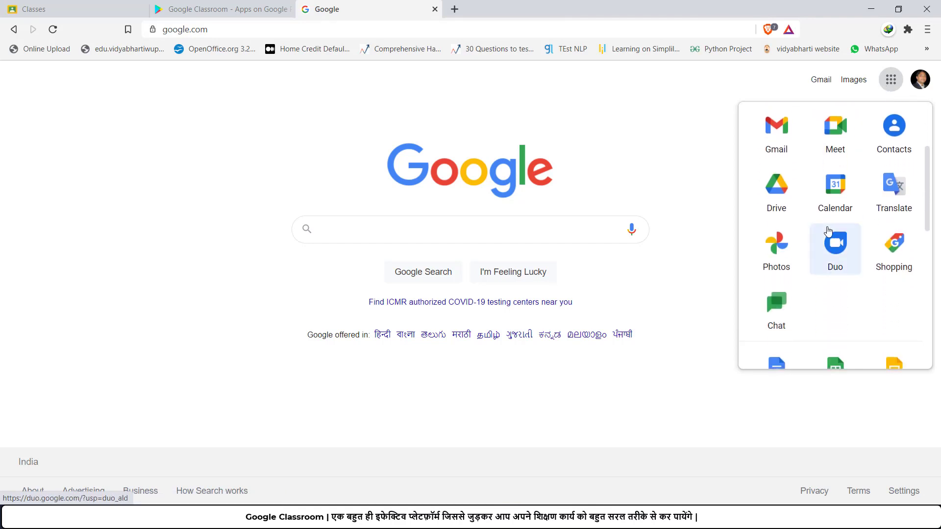
pyautogui.scroll(-1, 828, 231)
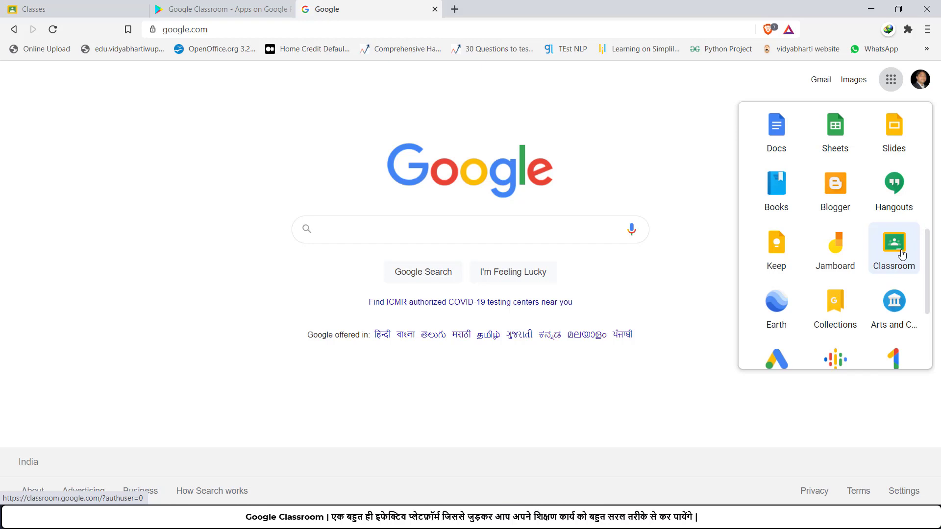
pyautogui.scroll(4, 900, 255)
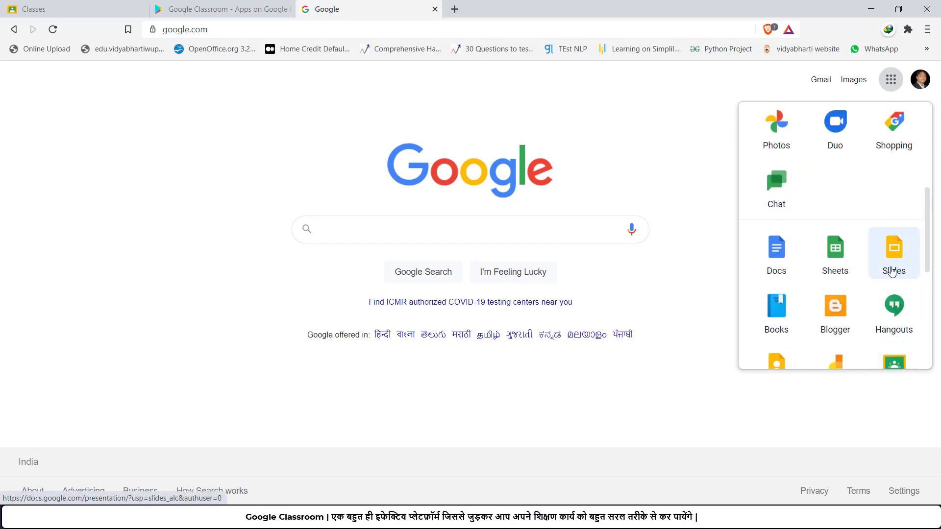
pyautogui.scroll(-2, 892, 272)
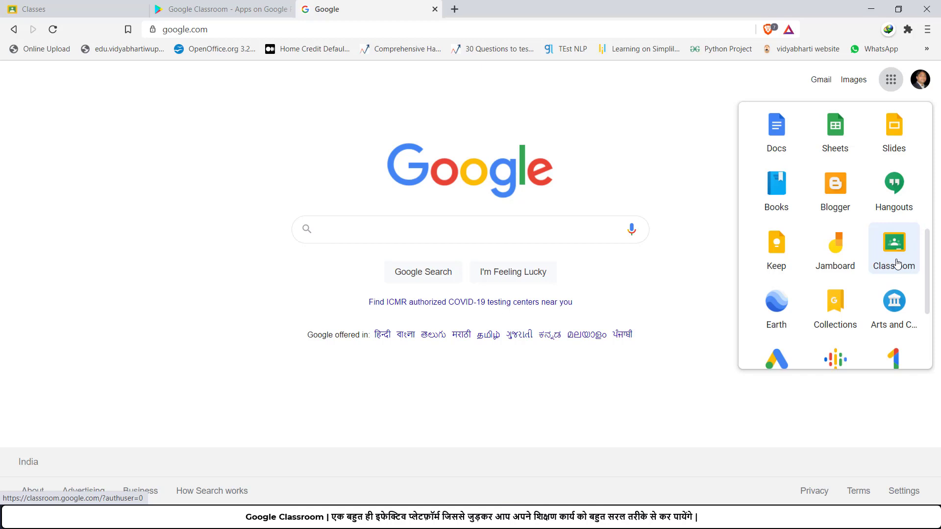
pyautogui.click(897, 259)
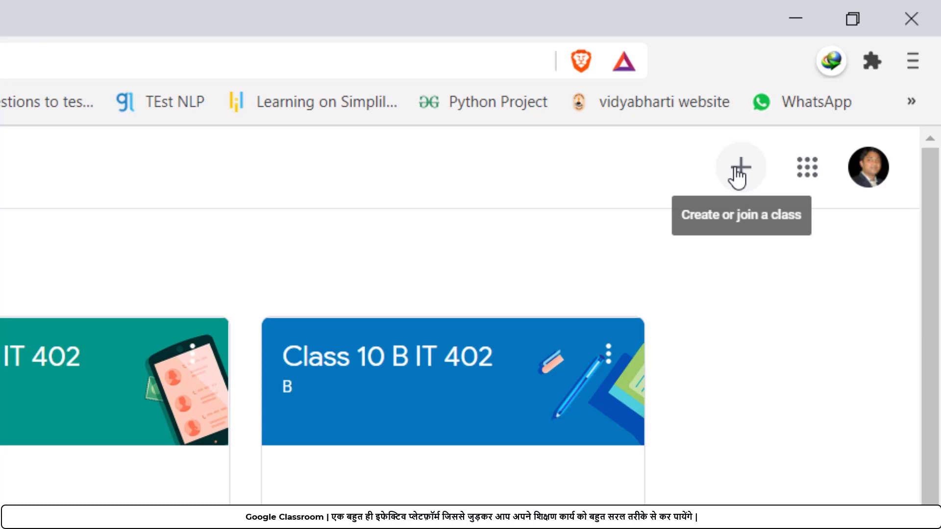
# Step: Choose Create class from the + menu on the Classes page
pyautogui.click(741, 182)
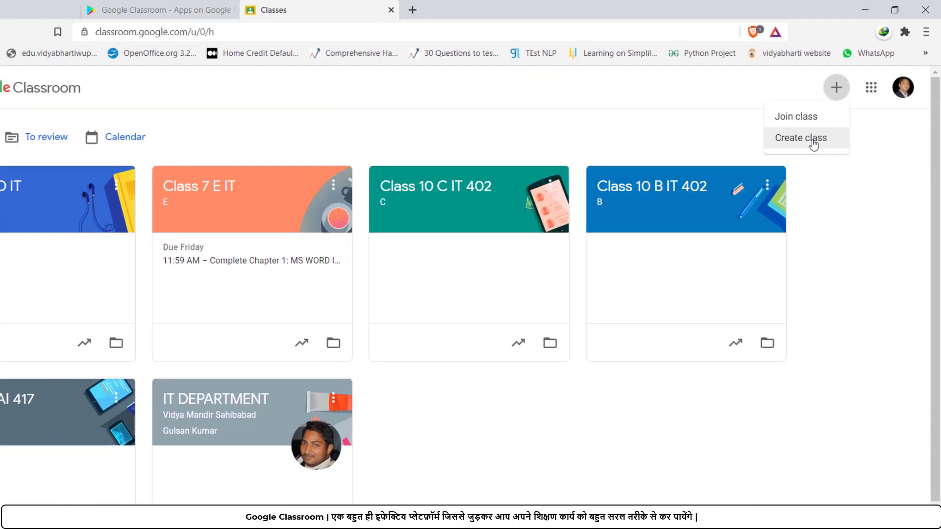
pyautogui.click(824, 128)
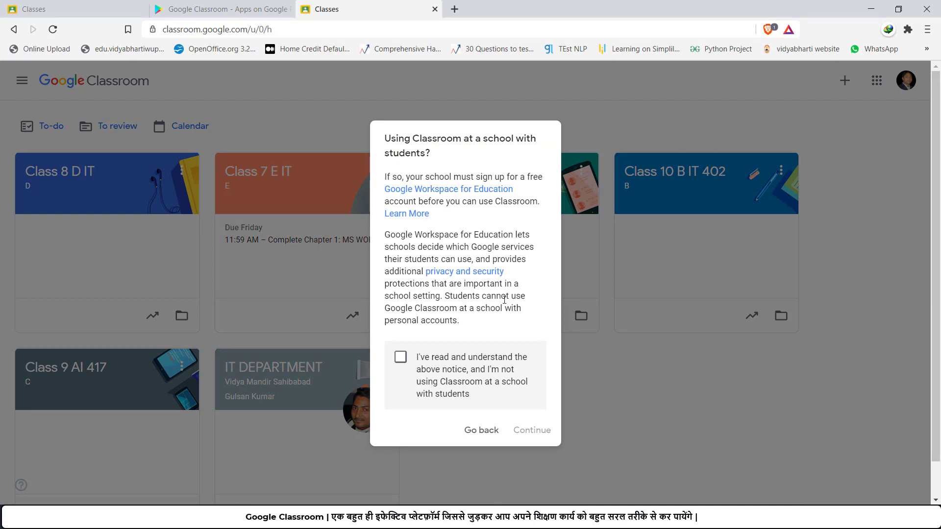
# Step: Tick the school-use acknowledgement and continue to the empty Create class form
pyautogui.click(401, 358)
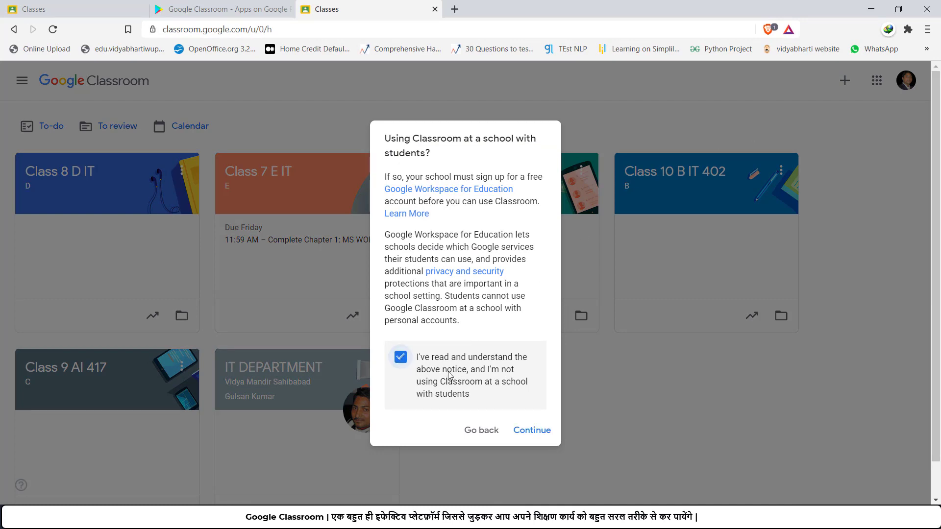
pyautogui.scroll(-1, 448, 374)
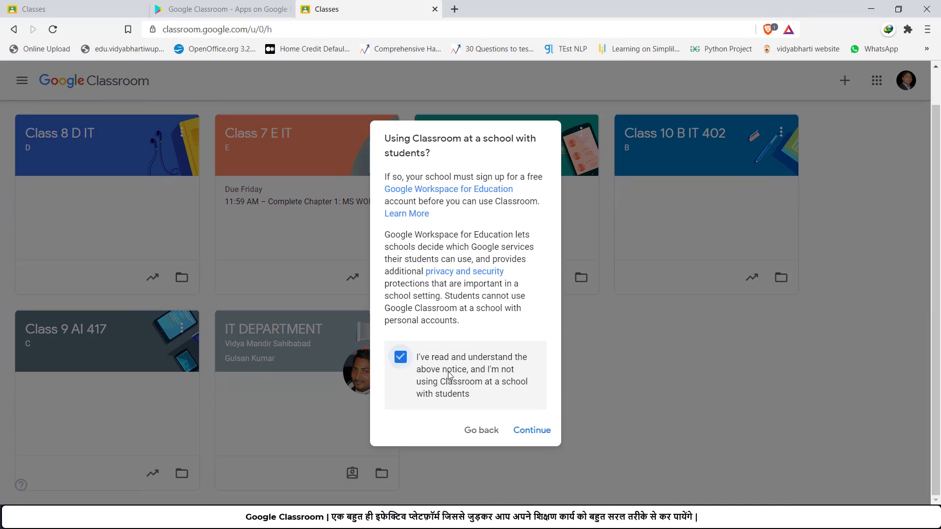
pyautogui.click(536, 431)
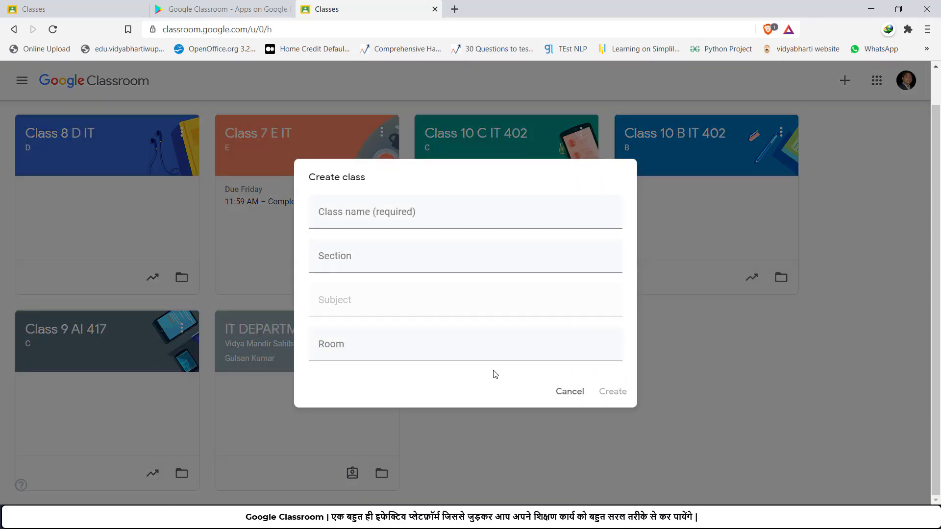
pyautogui.click(371, 208)
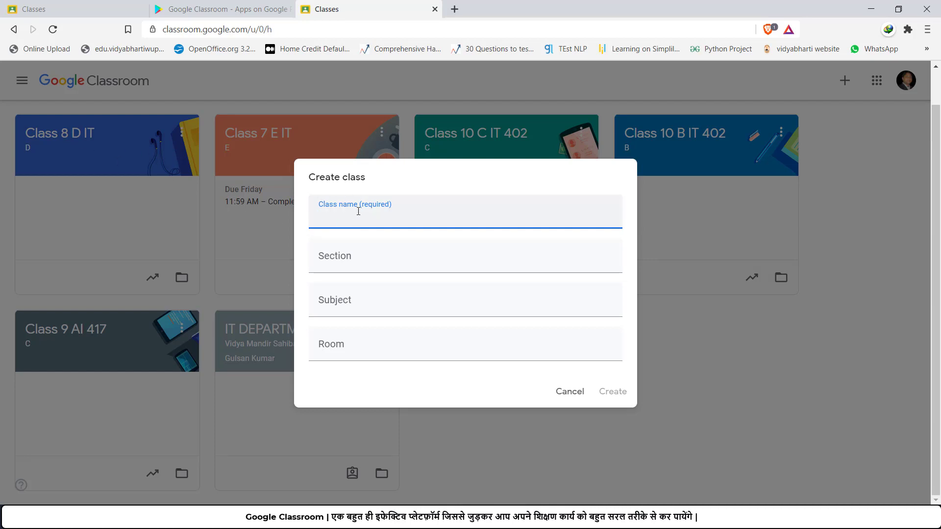
# Step: Enter 'Demo Class' as the class name, correcting stray characters
pyautogui.click(407, 179)
pyautogui.click(365, 224)
pyautogui.write('6')
pyautogui.press('BackSpace')
pyautogui.write('De')
pyautogui.press('BackSpace')
pyautogui.press('BackSpace')
pyautogui.write('Demo Class')
# Step: Add section 'Demo', subject 'Information Technology' and room 'Virtual', then create the class
pyautogui.click(348, 261)
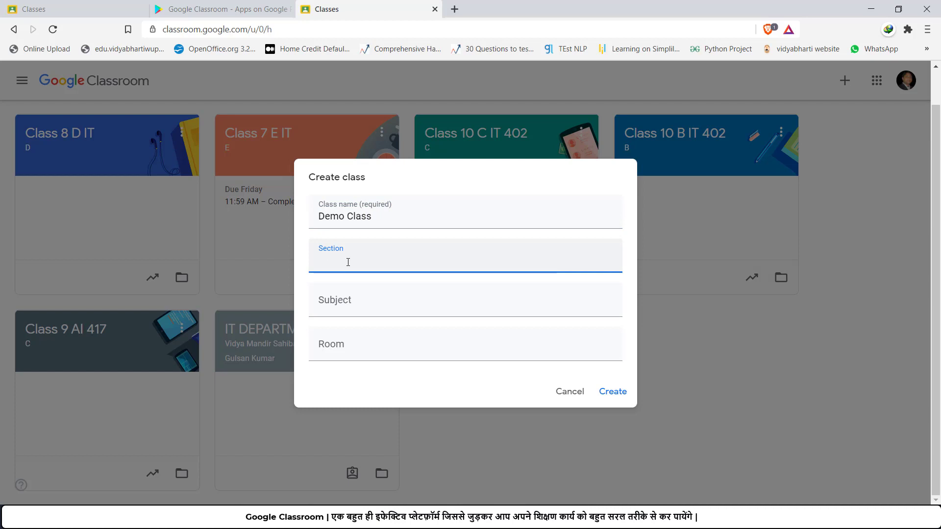
pyautogui.write('Demo')
pyautogui.click(341, 304)
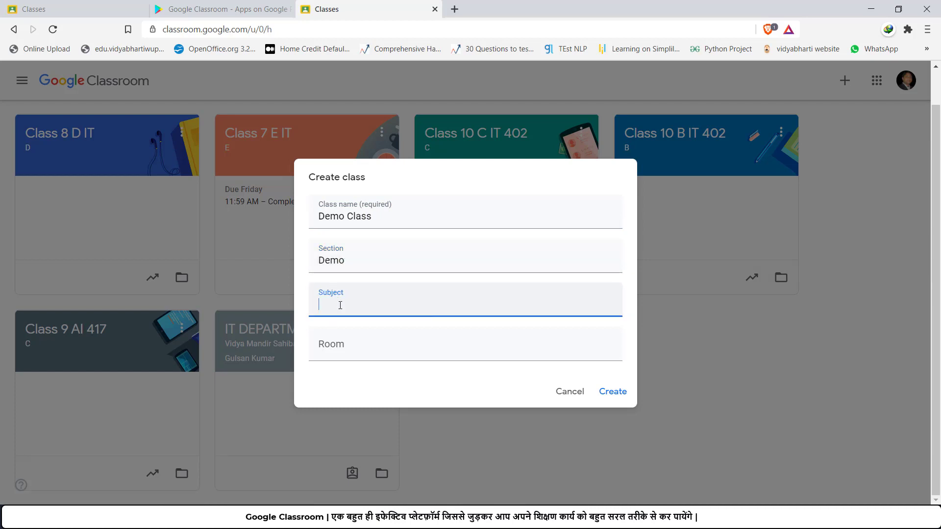
pyautogui.write('Information Technol')
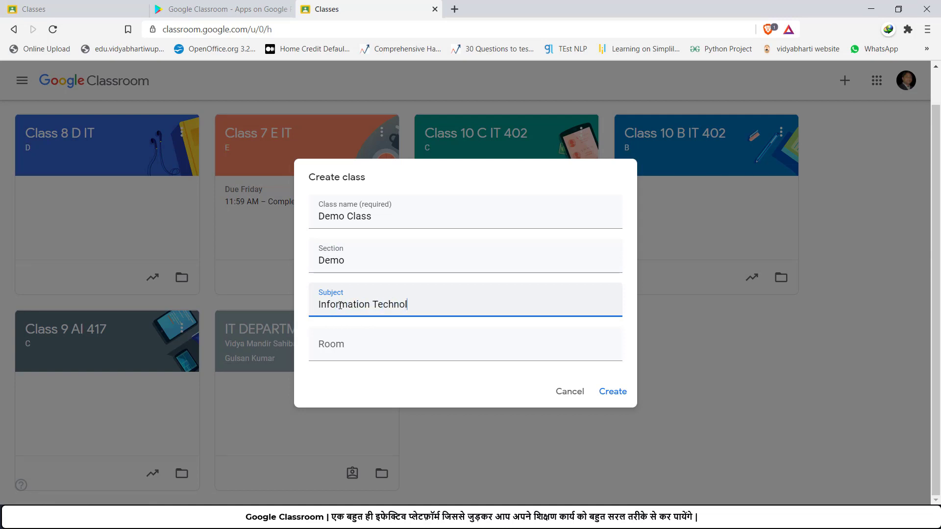
pyautogui.write('ogy')
pyautogui.click(347, 350)
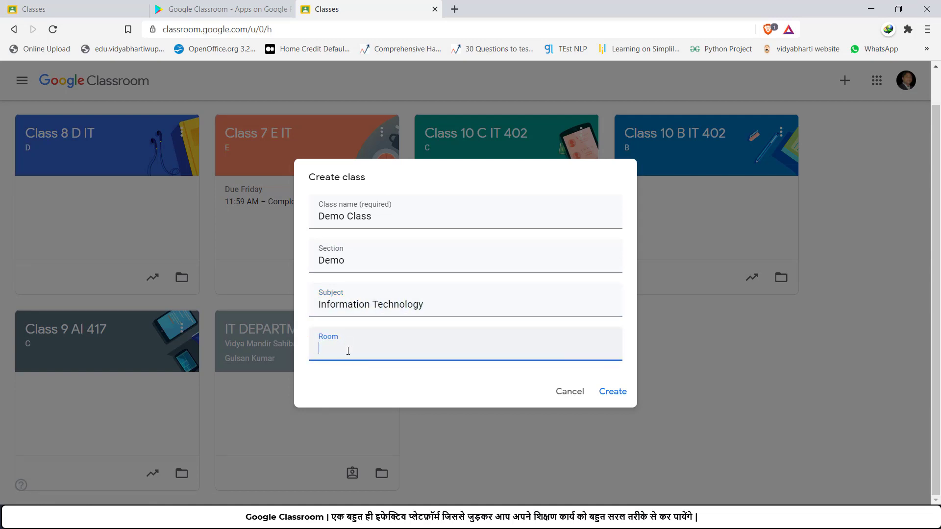
pyautogui.write('Virtual')
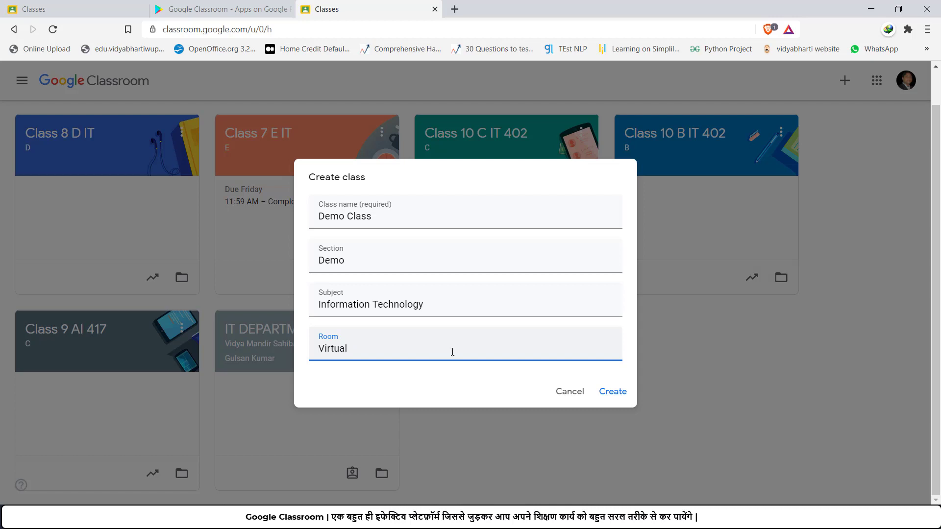
pyautogui.click(614, 392)
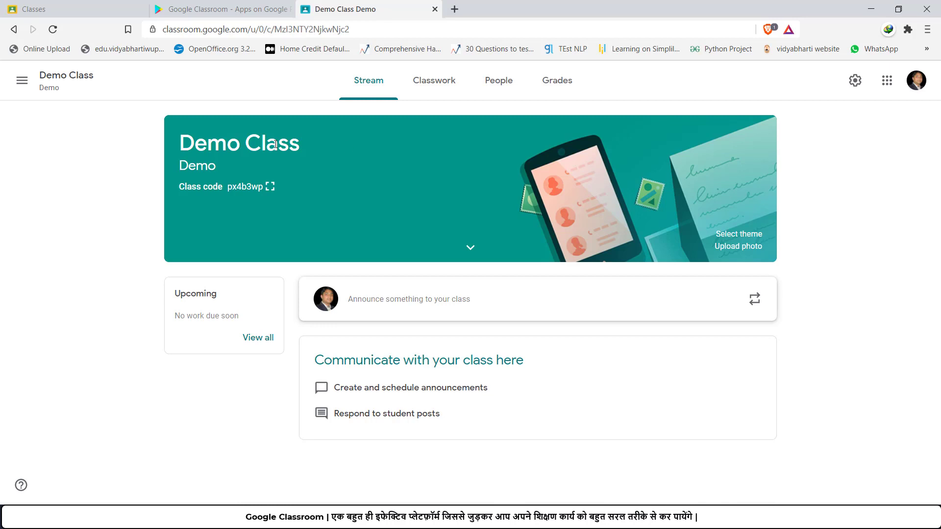
pyautogui.click(753, 240)
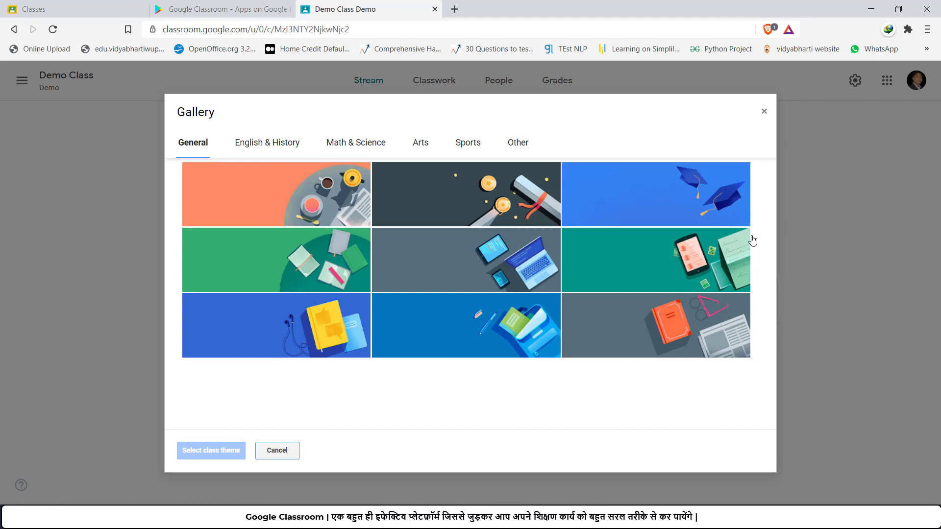
pyautogui.click(276, 155)
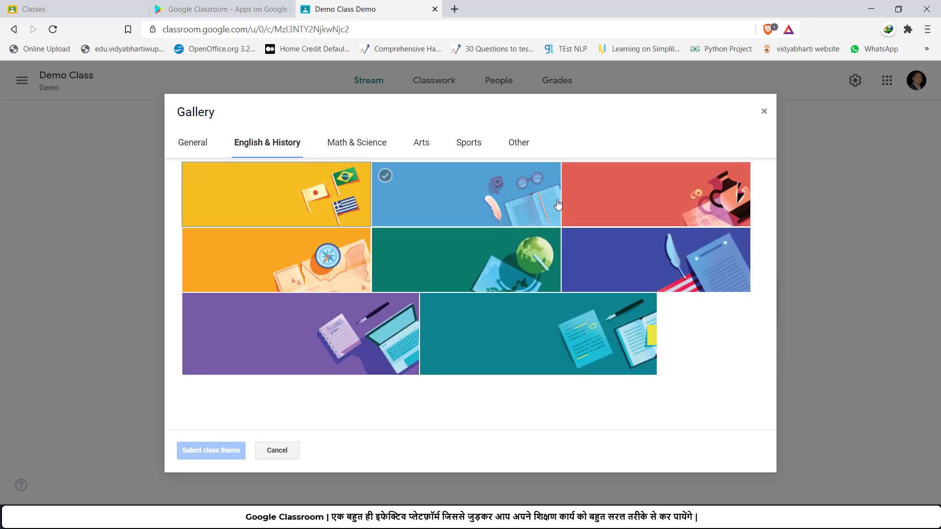
pyautogui.click(363, 147)
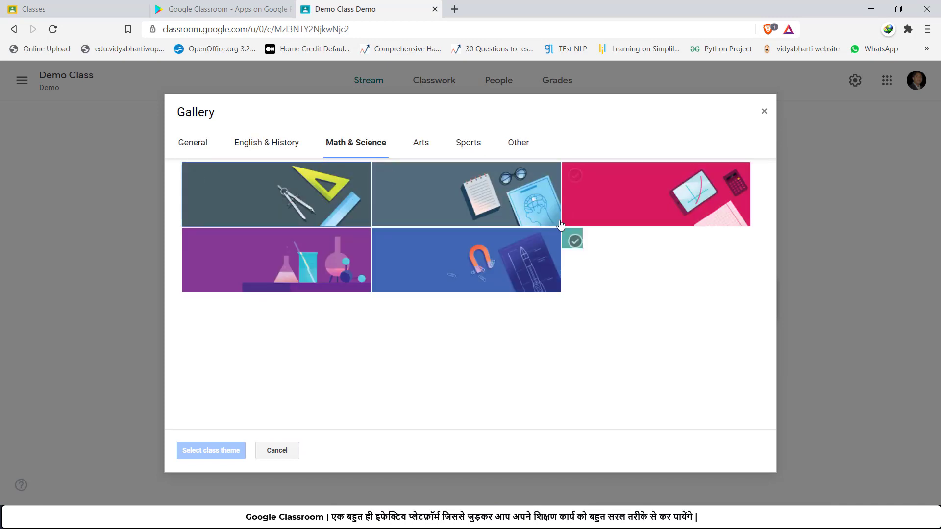
pyautogui.click(422, 151)
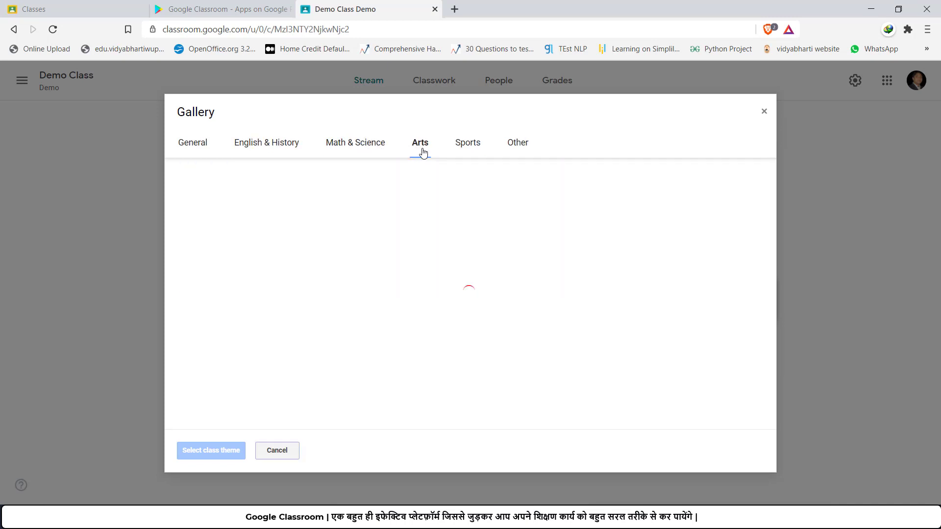
pyautogui.click(466, 147)
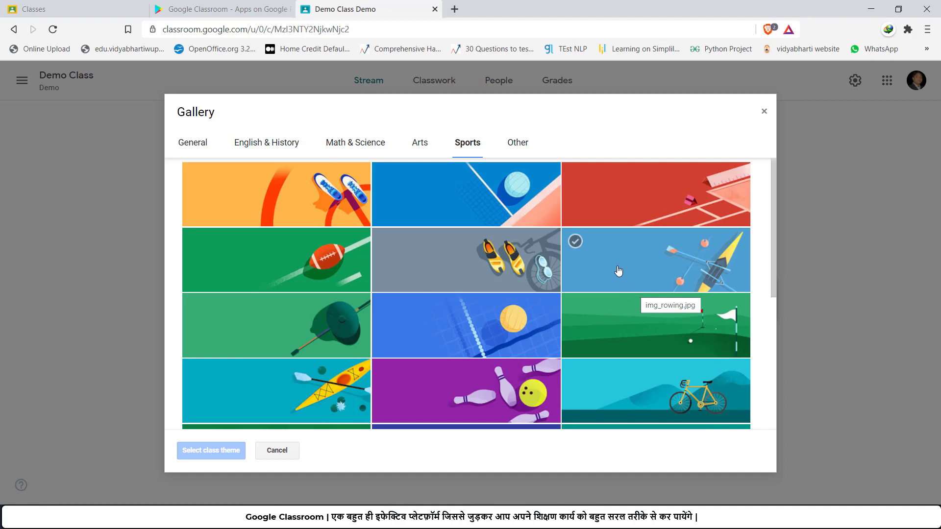
pyautogui.click(524, 143)
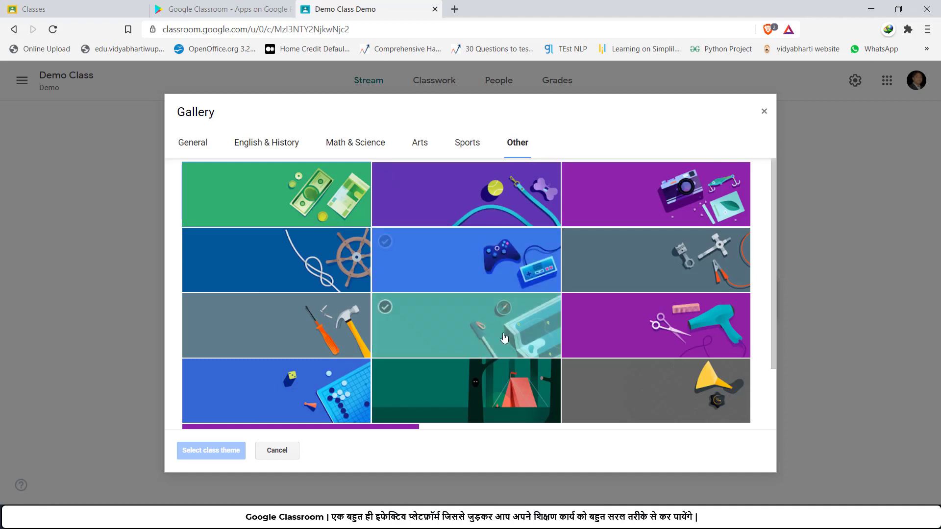
pyautogui.scroll(-1, 436, 284)
pyautogui.scroll(-2, 432, 279)
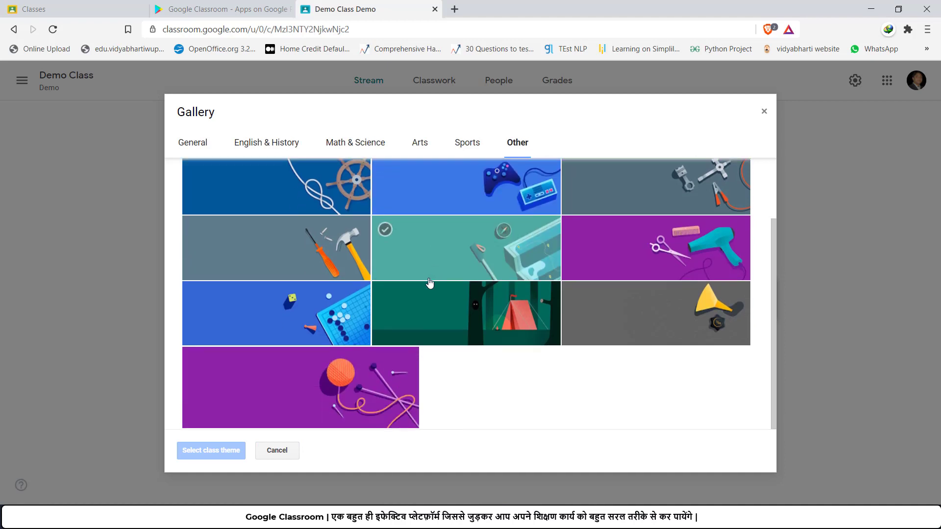
pyautogui.scroll(3, 385, 264)
pyautogui.click(193, 143)
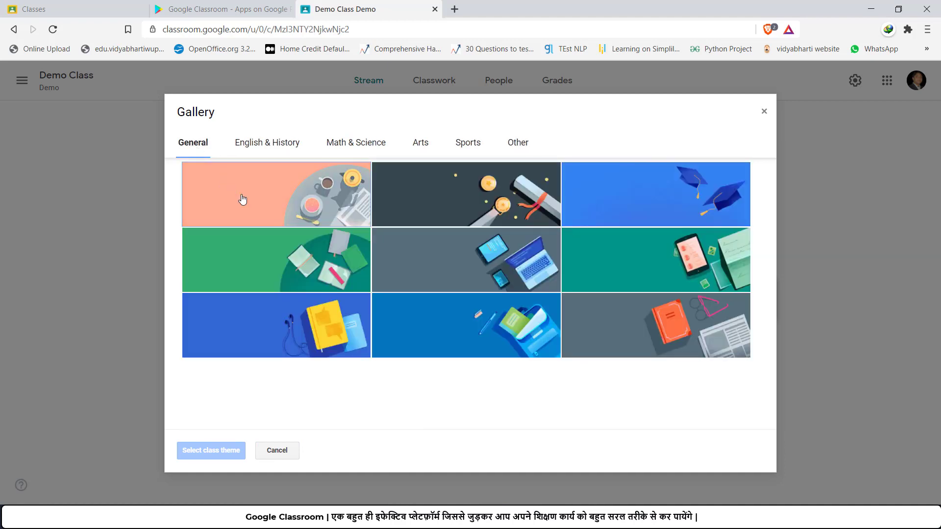
pyautogui.click(277, 452)
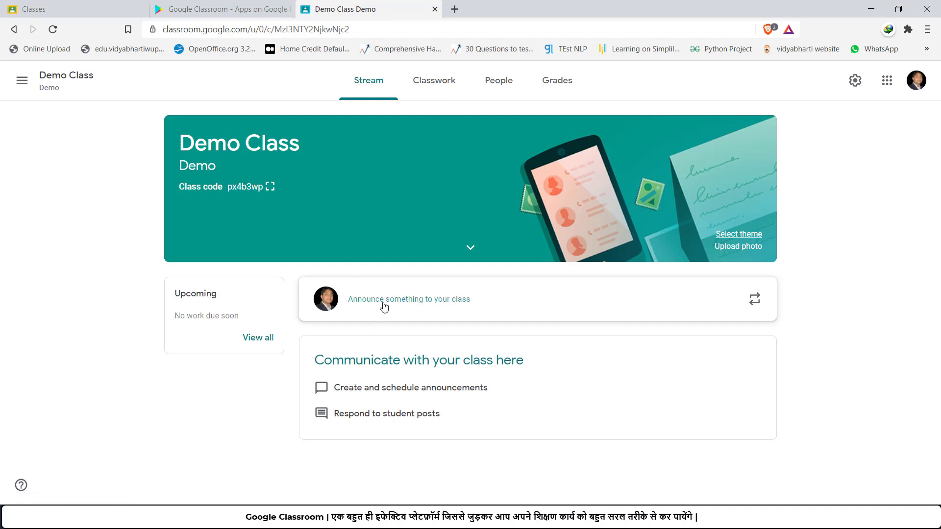
# Step: Start an announcement and review its recipients, keeping it for Demo Class only
pyautogui.click(417, 306)
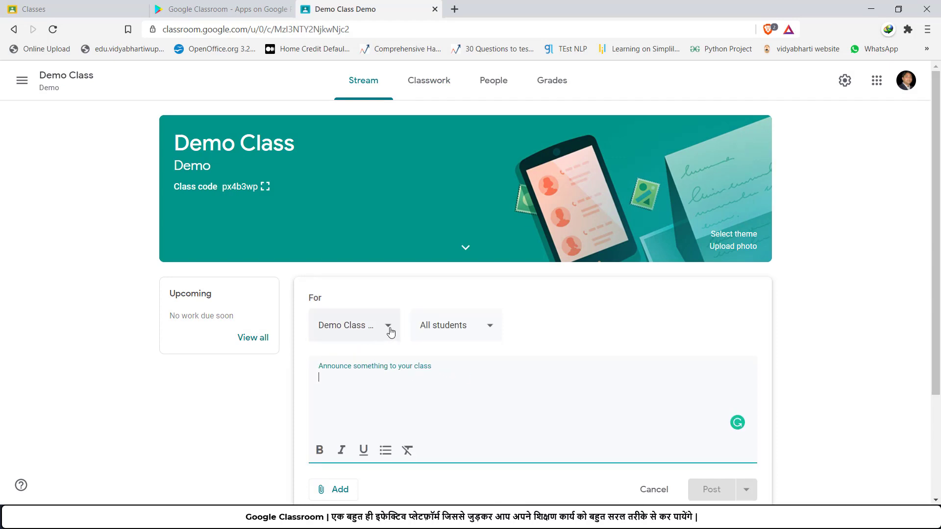
pyautogui.click(389, 328)
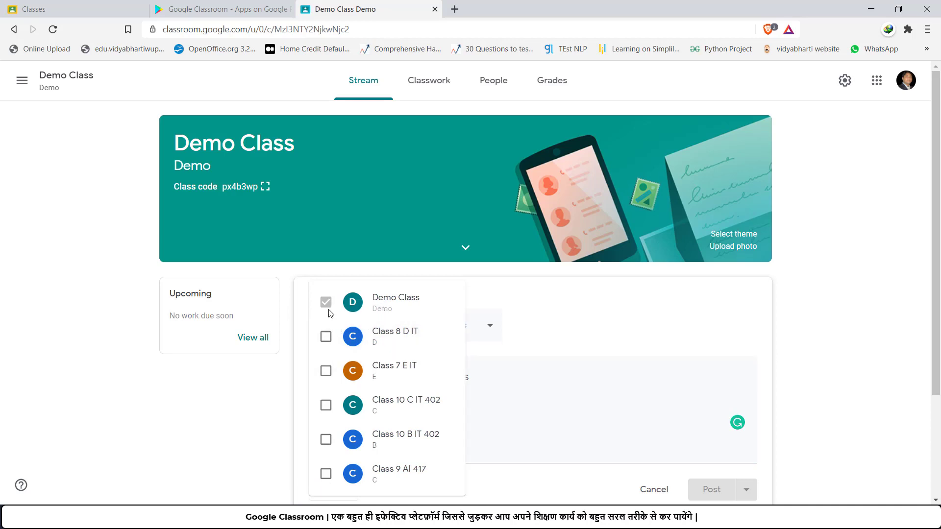
pyautogui.click(621, 354)
pyautogui.click(471, 328)
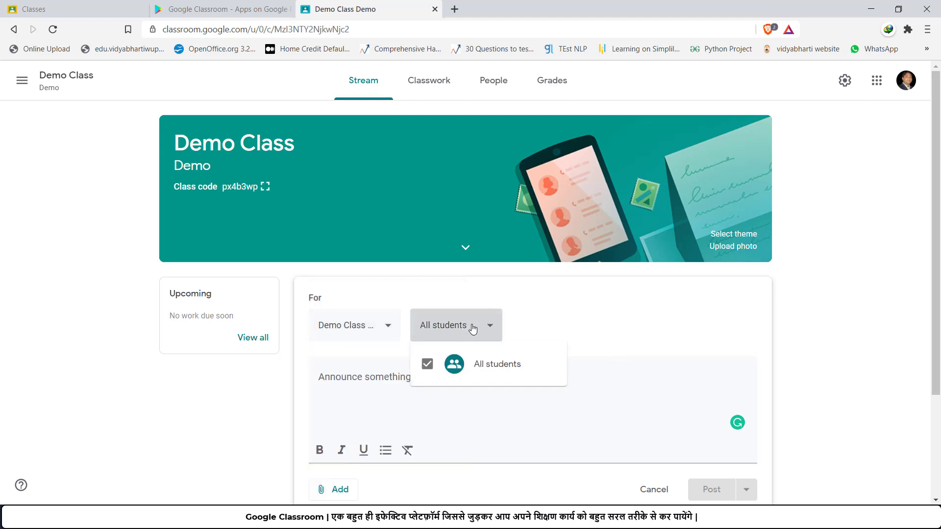
pyautogui.click(459, 406)
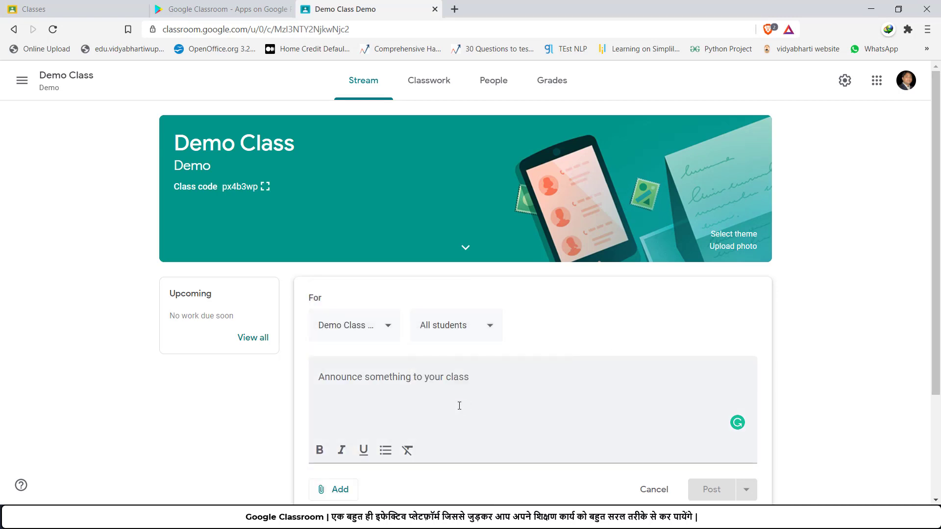
pyautogui.click(393, 376)
# Step: Show the Demo Class code enlarged from the class banner
pyautogui.scroll(-3, 393, 377)
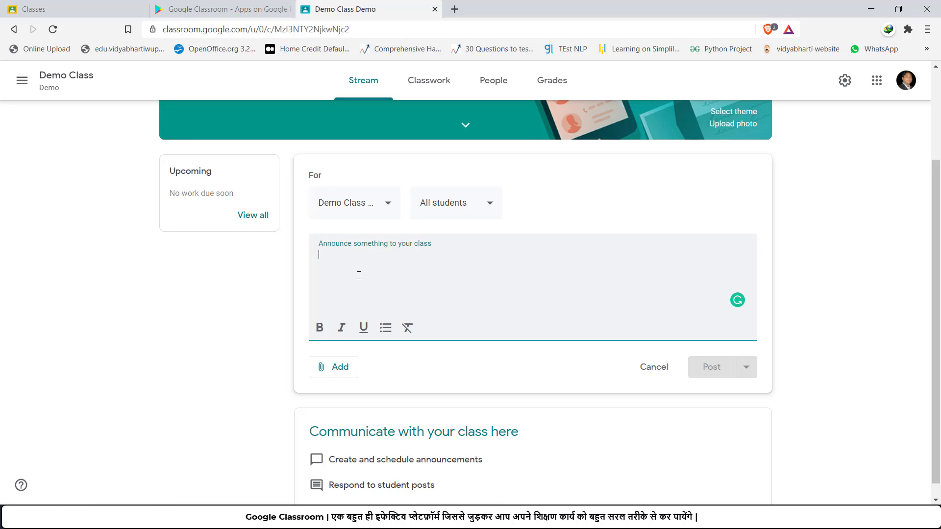
pyautogui.scroll(1, 358, 275)
pyautogui.scroll(1, 359, 276)
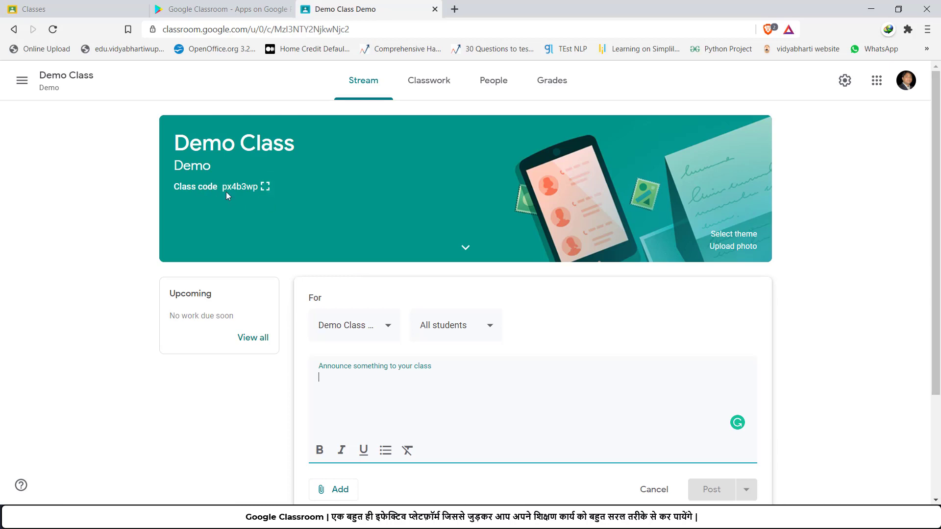
pyautogui.click(265, 192)
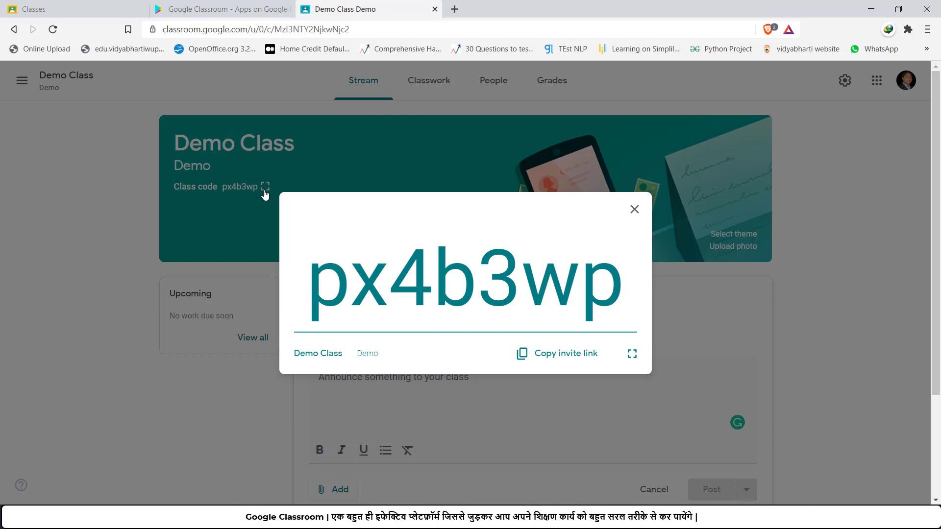
# Step: Copy the class invite link, then close the enlarged class code window
pyautogui.click(570, 360)
pyautogui.click(634, 209)
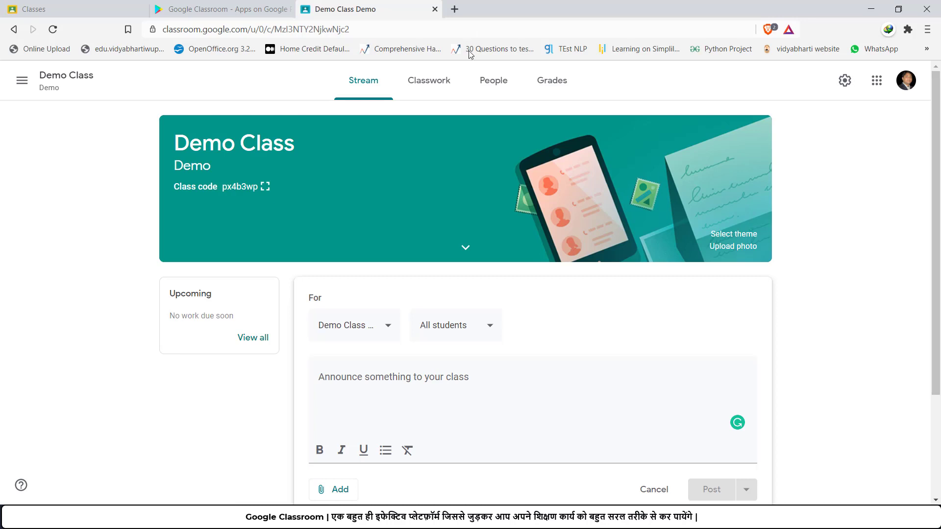
# Step: In the private Brave window, open Classroom from the apps grid and continue as the student
pyautogui.click(509, 520)
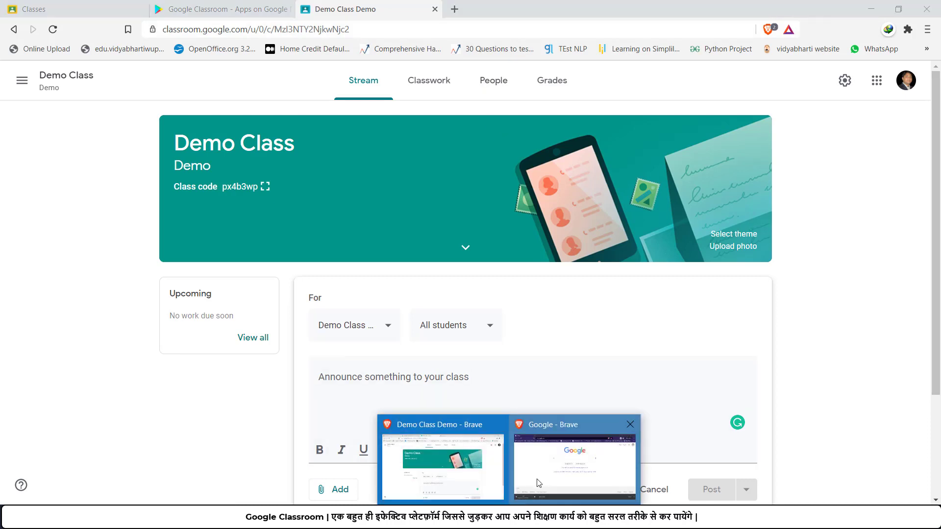
pyautogui.click(539, 483)
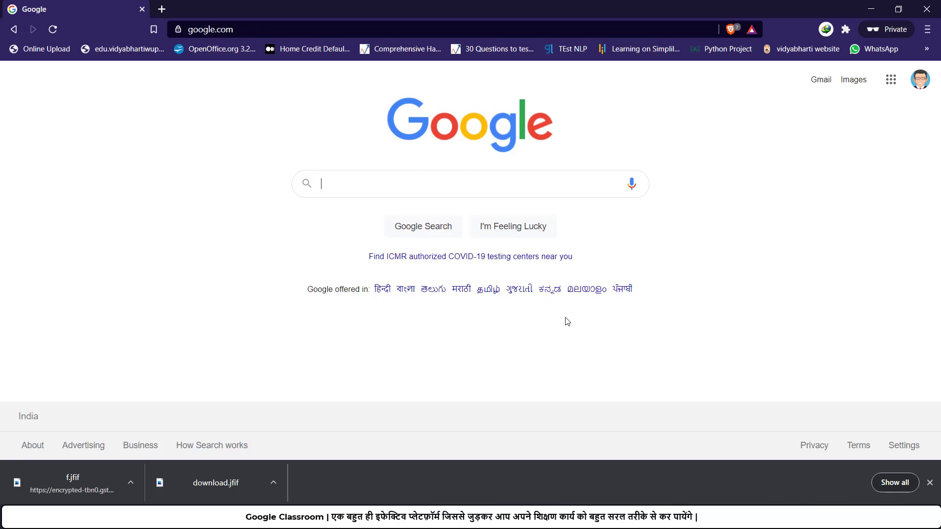
pyautogui.click(894, 87)
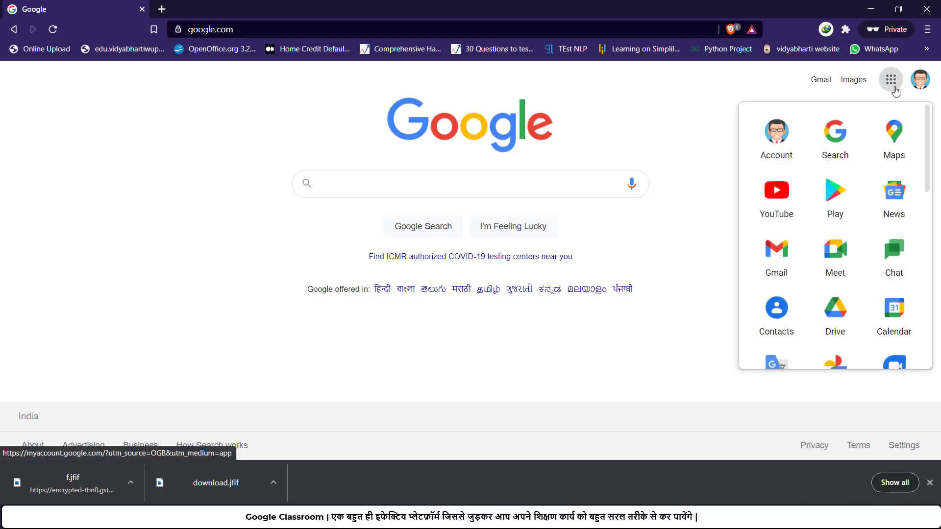
pyautogui.scroll(-5, 849, 280)
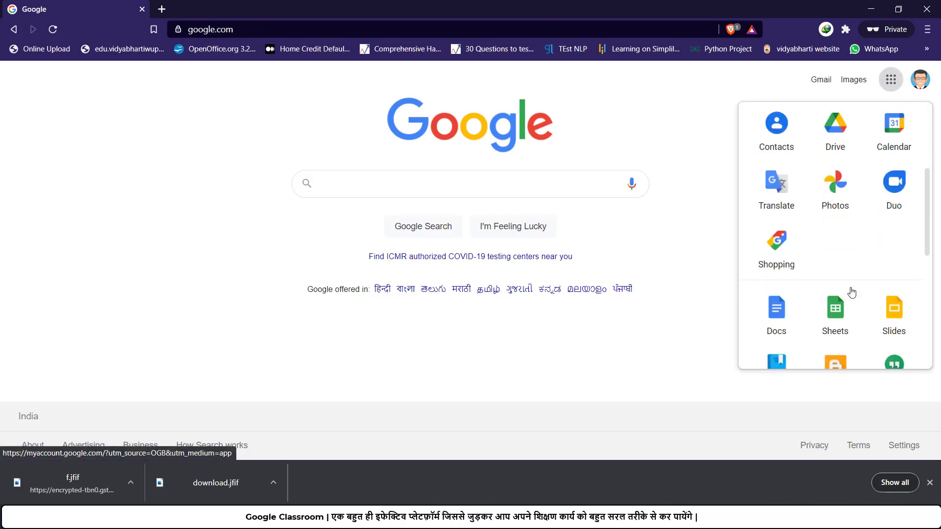
pyautogui.scroll(-3, 858, 316)
pyautogui.click(891, 321)
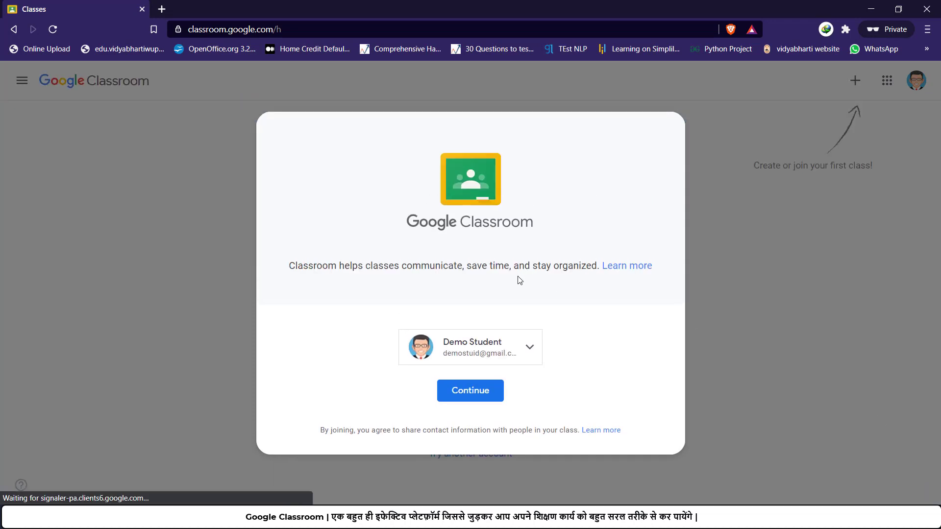
pyautogui.click(475, 385)
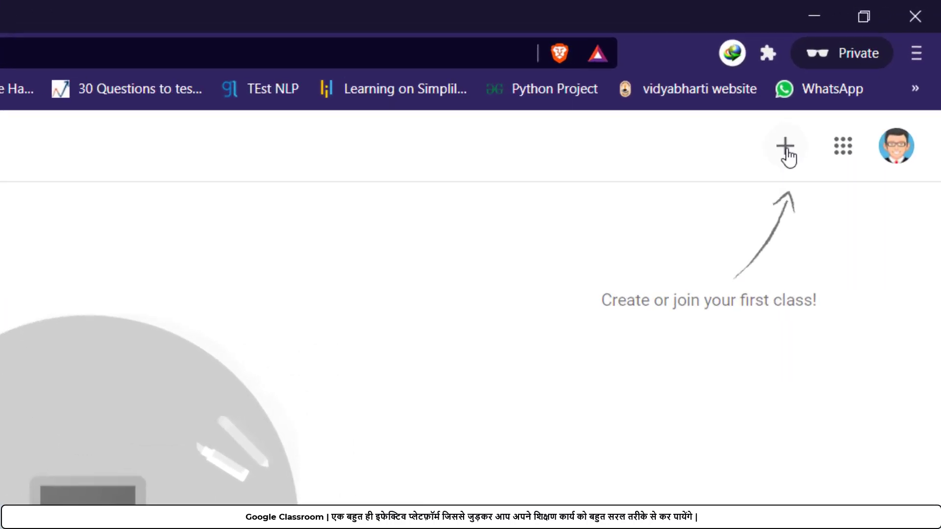
# Step: Open the Join class form from the + menu
pyautogui.click(787, 151)
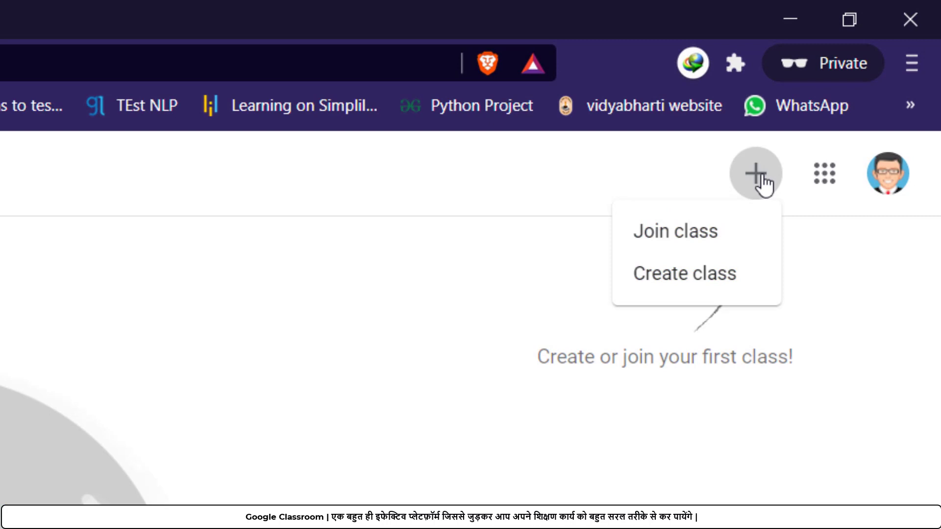
pyautogui.click(713, 231)
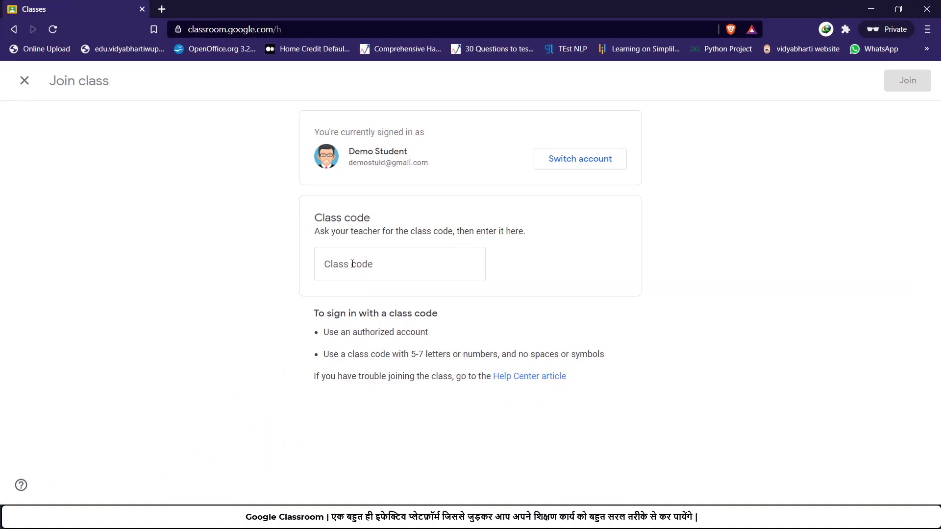
pyautogui.click(352, 264)
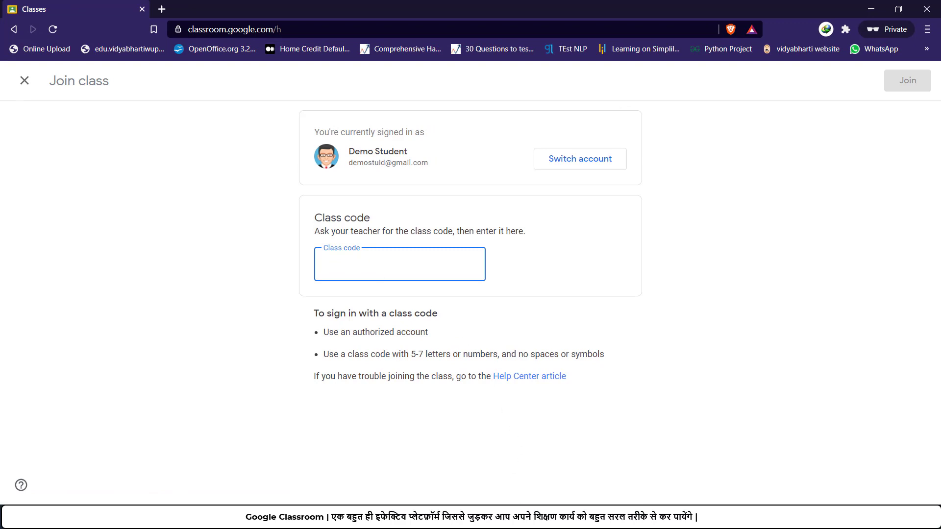
pyautogui.click(496, 519)
pyautogui.click(471, 460)
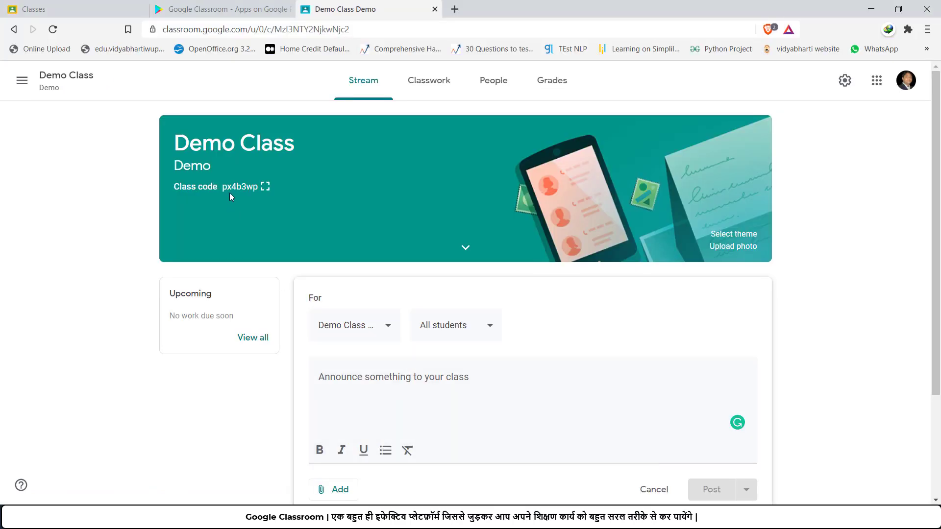
pyautogui.click(265, 187)
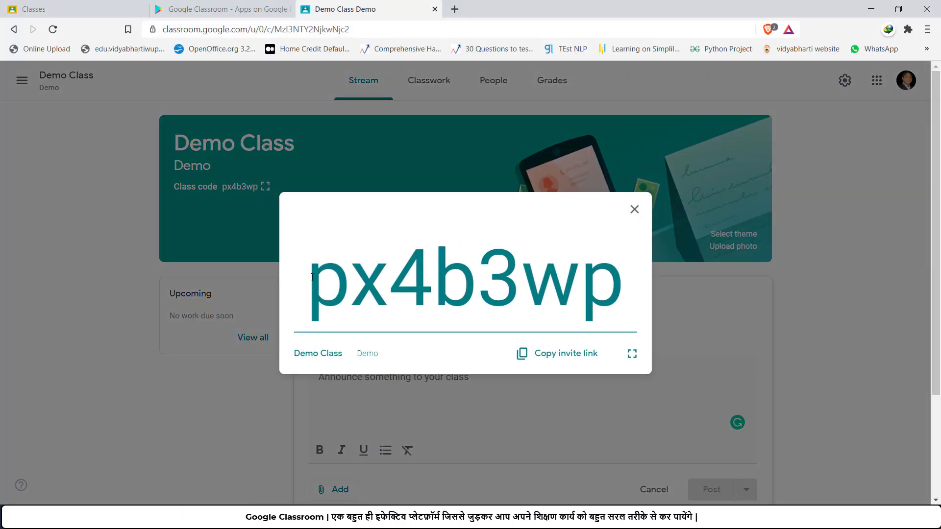
pyautogui.moveTo(312, 278); pyautogui.dragTo(610, 280)
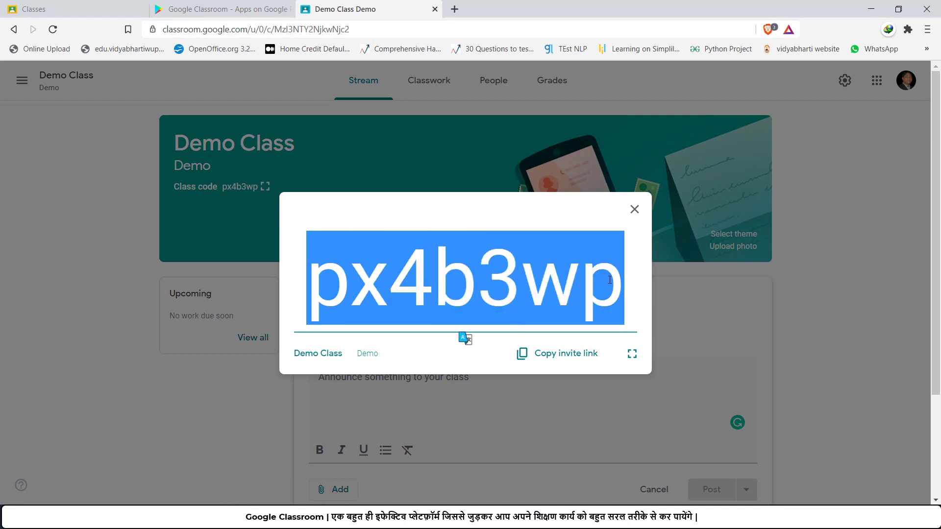
pyautogui.rightClick(610, 280)
pyautogui.click(630, 291)
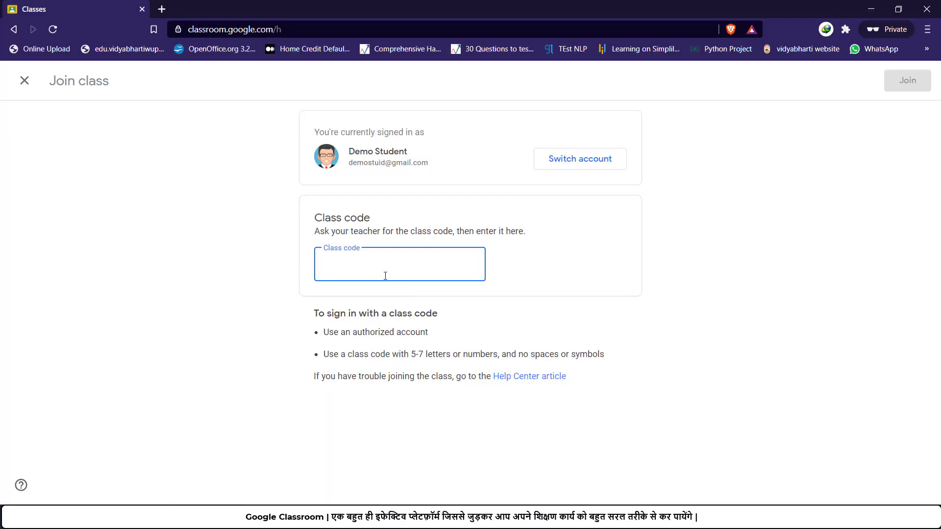
pyautogui.rightClick(334, 267)
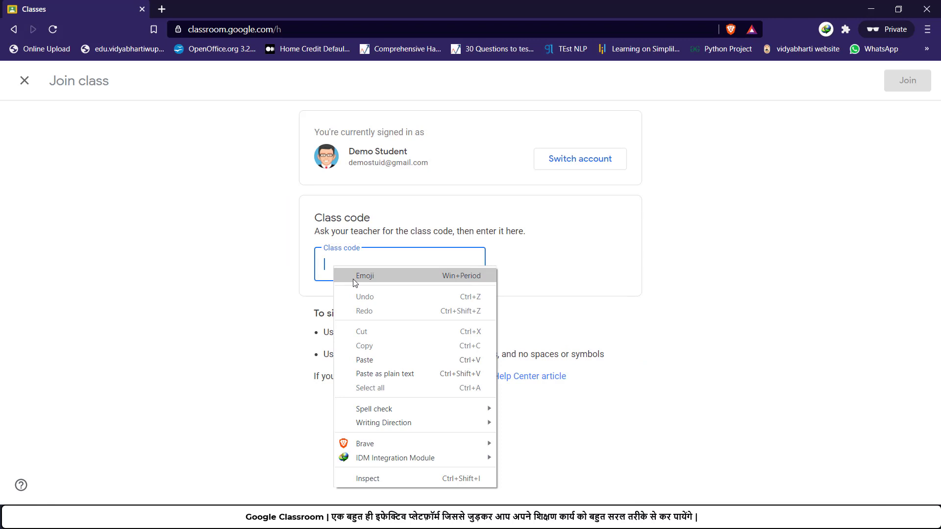
pyautogui.click(372, 364)
pyautogui.click(523, 282)
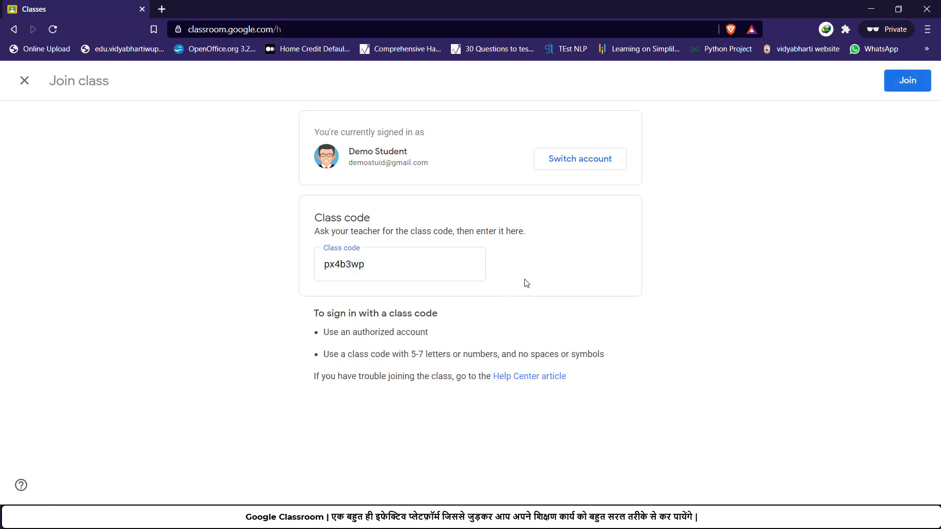
# Step: Join Demo Class as the student, then open the teacher's People tab, discarding the announcement draft
pyautogui.click(908, 81)
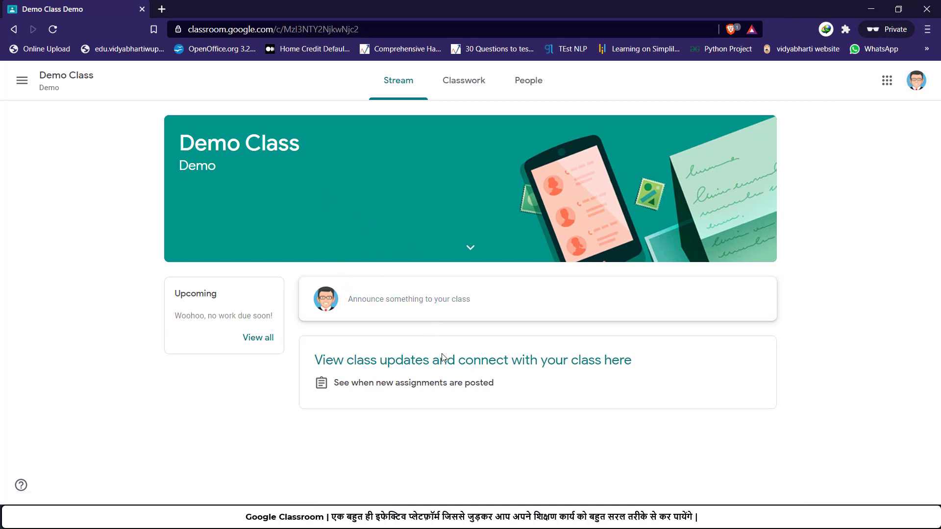
pyautogui.moveTo(509, 518)
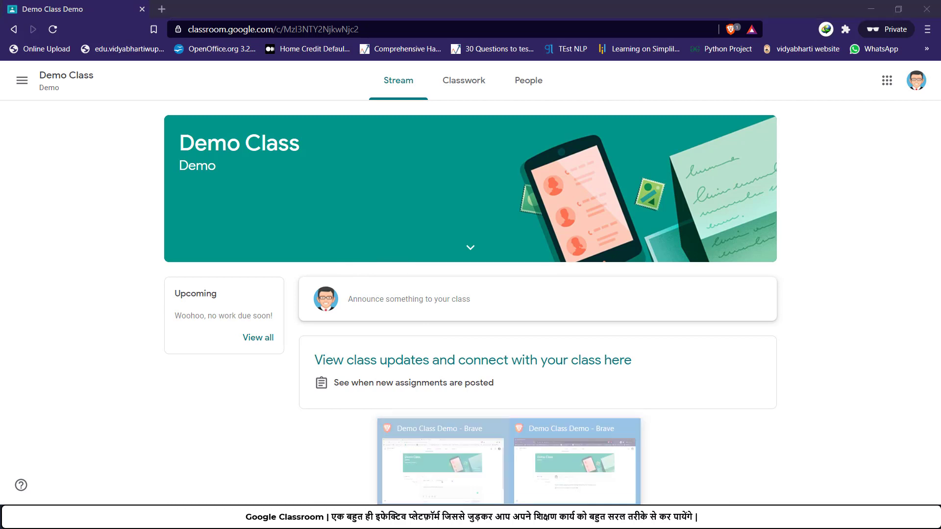
pyautogui.click(476, 481)
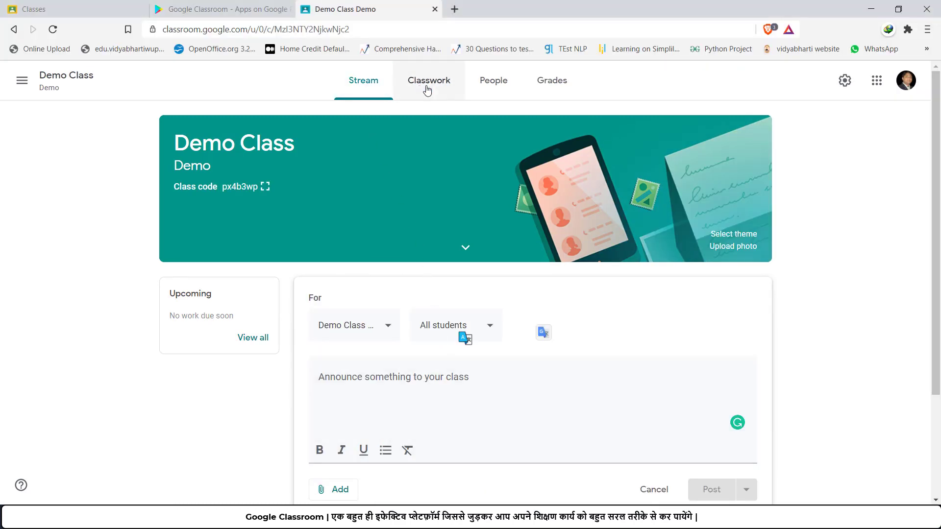
pyautogui.click(501, 88)
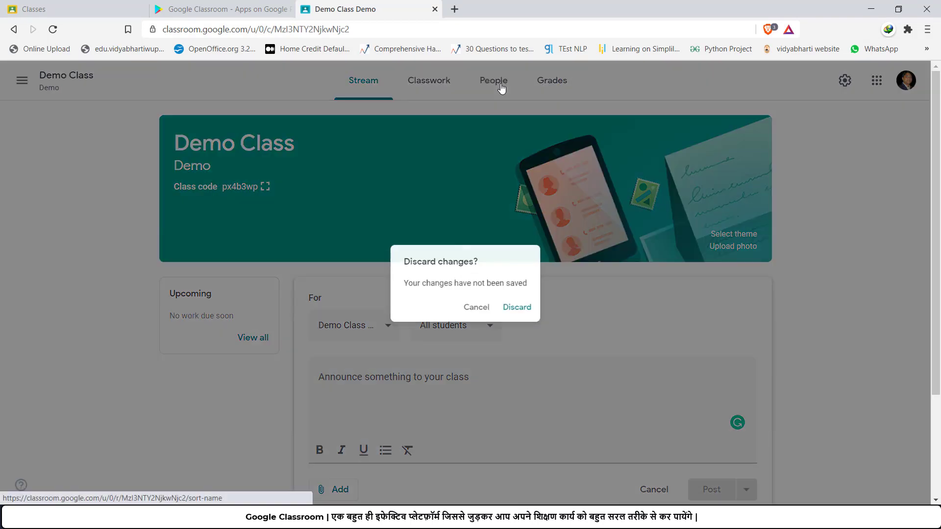
pyautogui.click(530, 313)
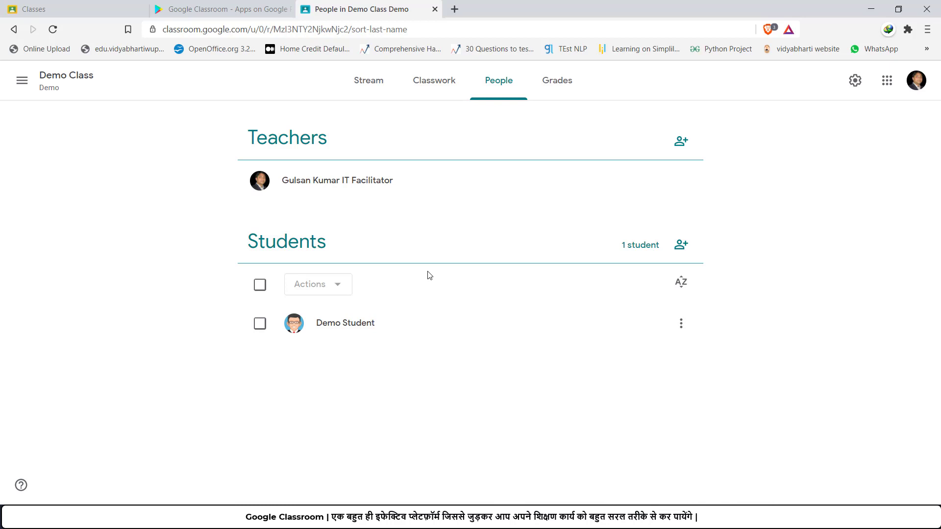
# Step: Open the Class 8 D IT class's People page from the main menu
pyautogui.click(21, 81)
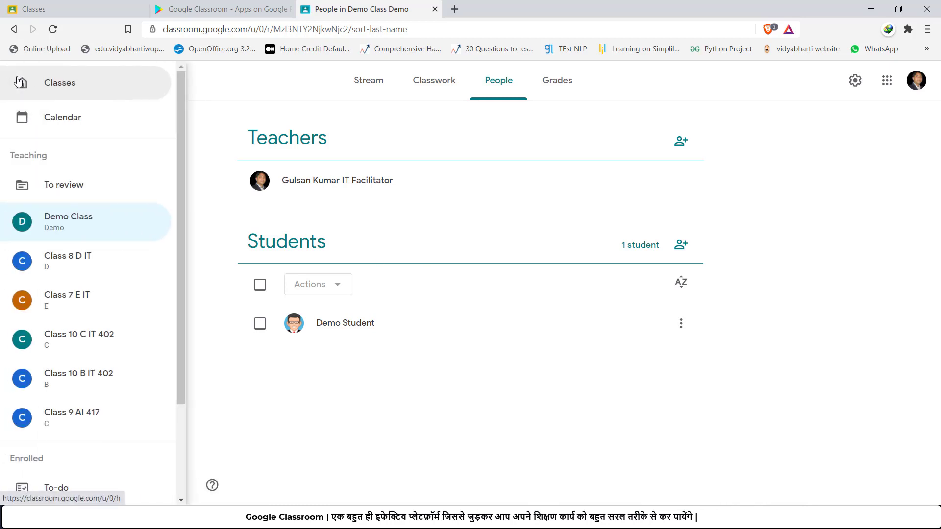
pyautogui.click(78, 265)
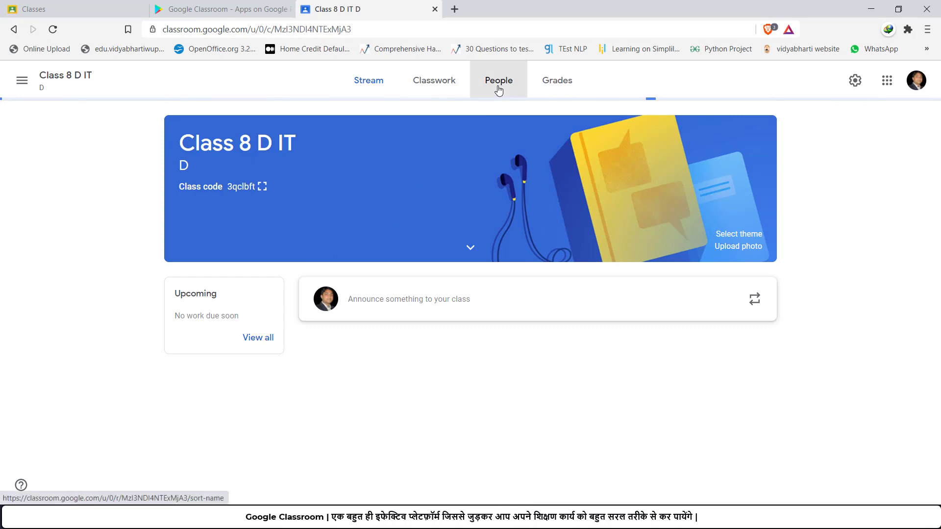
pyautogui.click(498, 88)
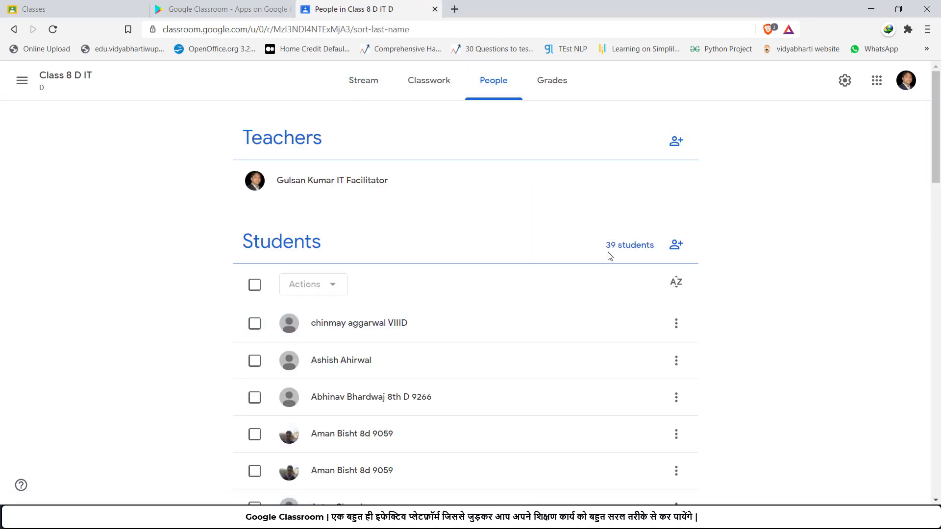
pyautogui.scroll(-12, 338, 380)
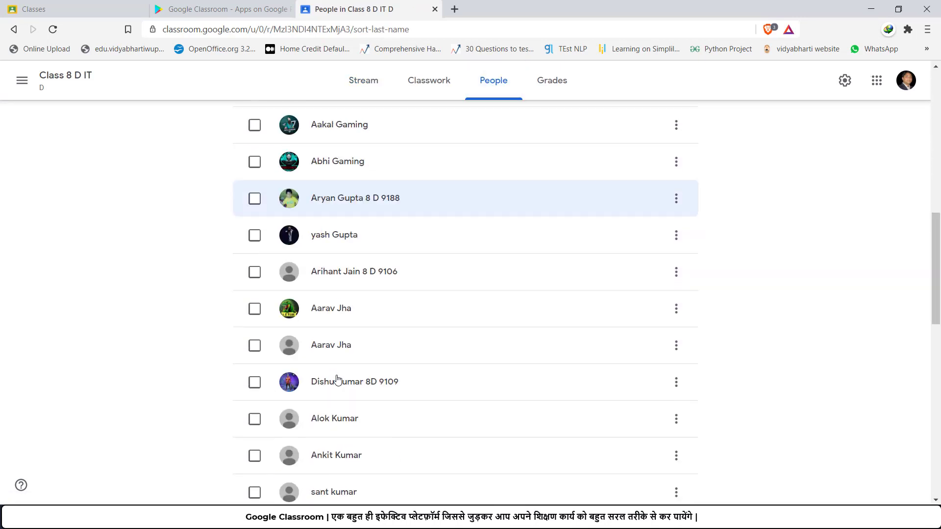
pyautogui.scroll(10, 337, 380)
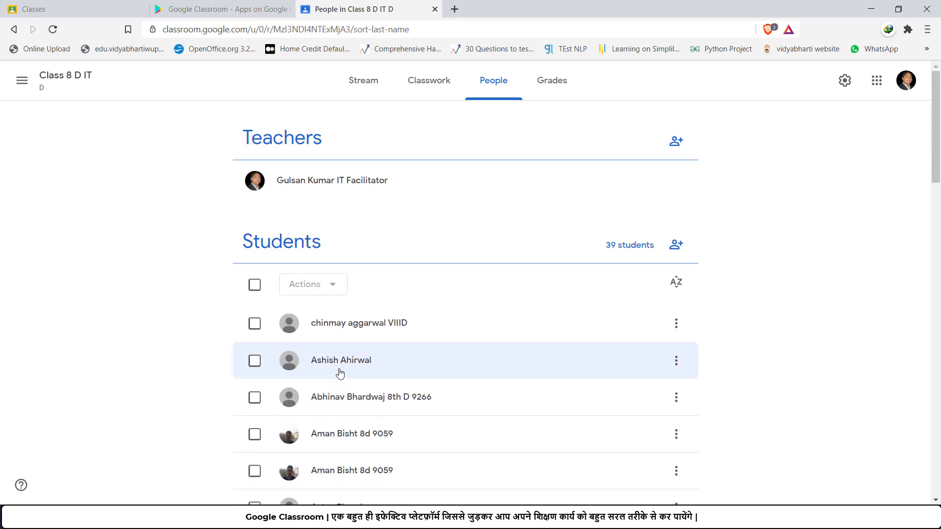
# Step: Switch to Demo Class and show its People roster with one teacher and one student
pyautogui.click(27, 84)
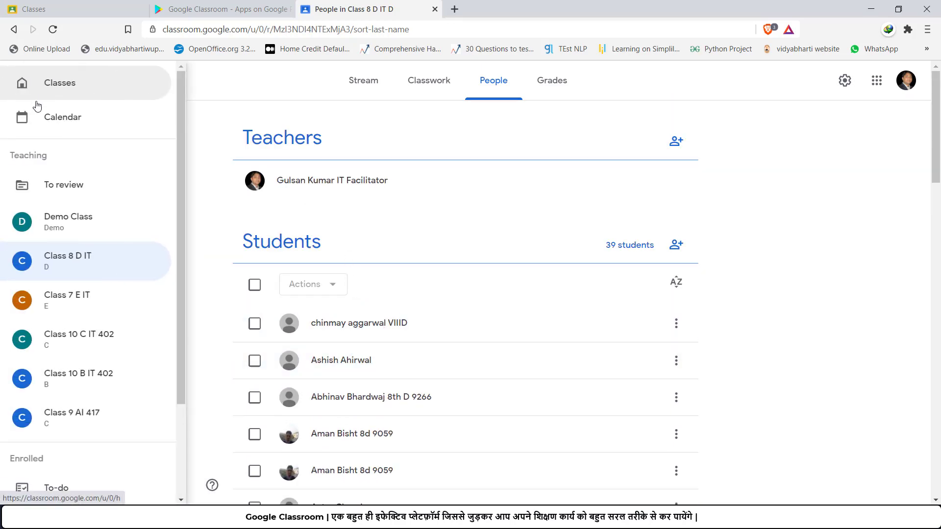
pyautogui.click(82, 224)
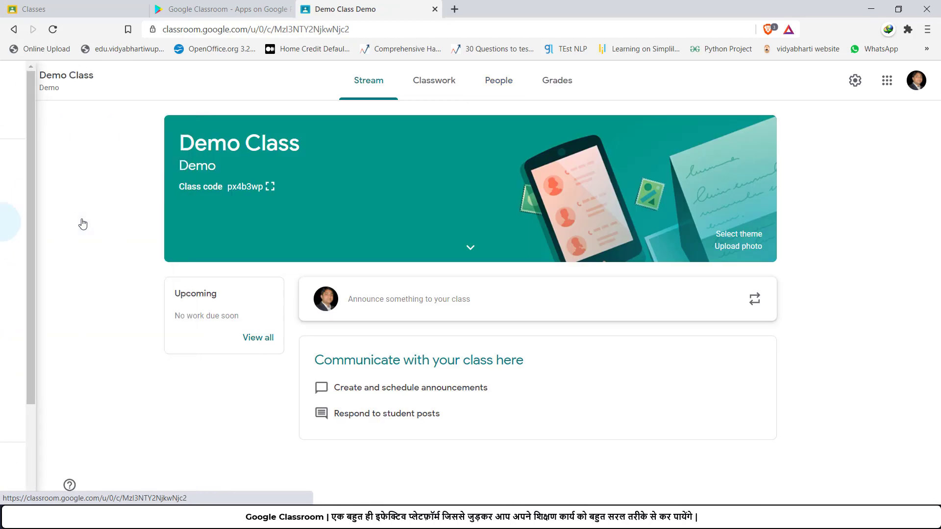
pyautogui.click(491, 99)
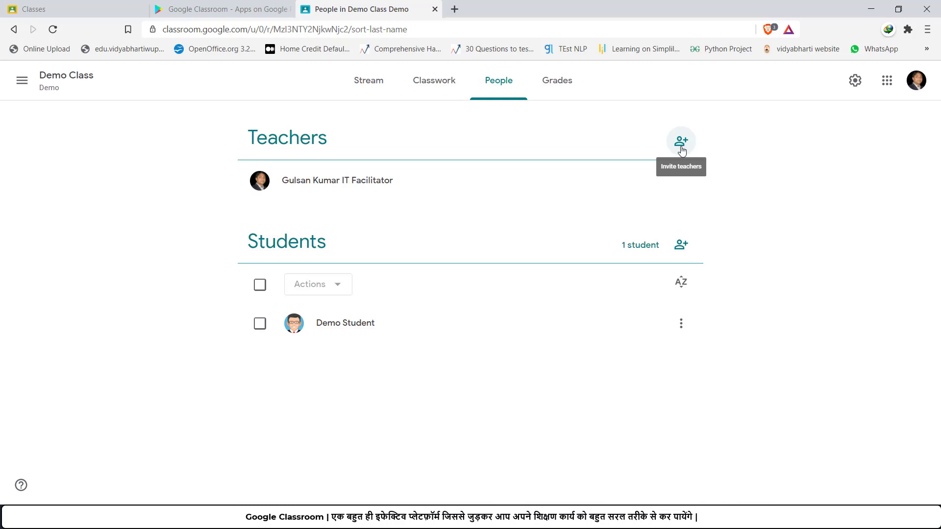
# Step: Cancel the co-teacher invitation without inviting anyone and go back to the Demo Class stream
pyautogui.click(681, 147)
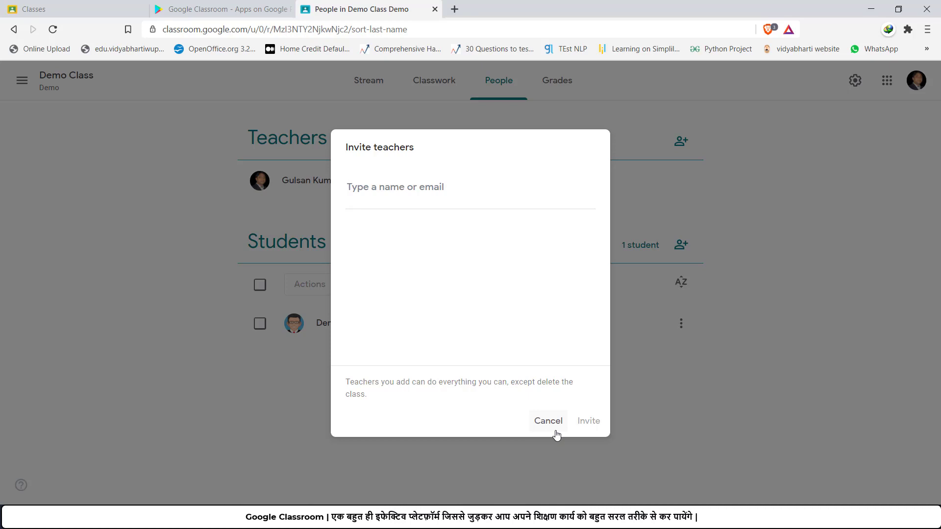
pyautogui.click(552, 424)
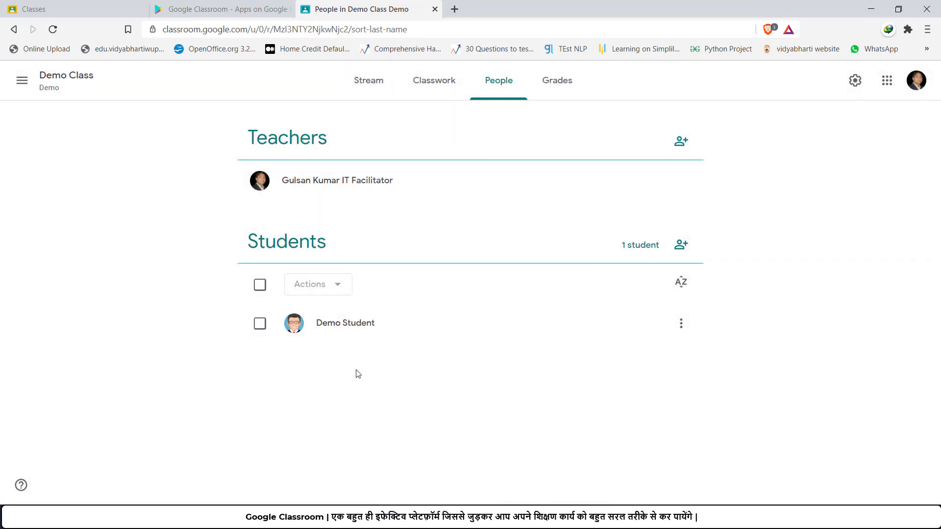
pyautogui.click(363, 87)
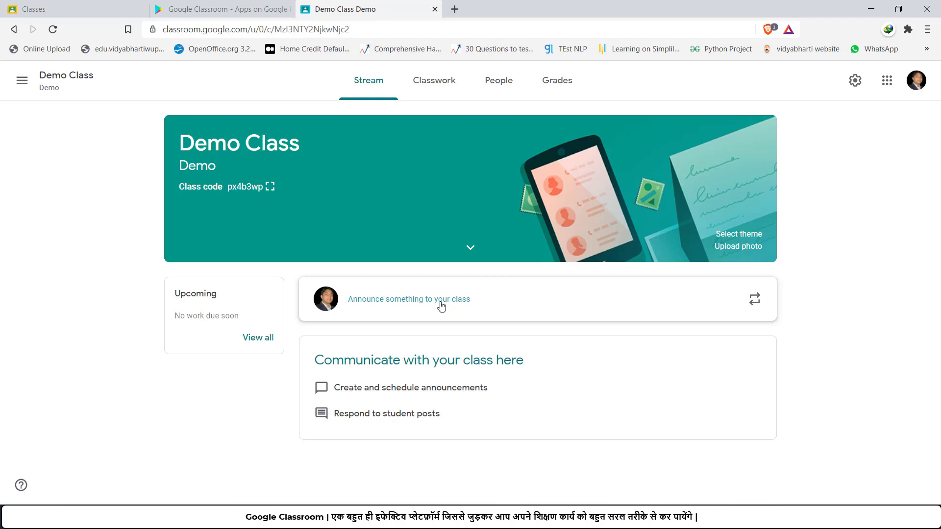
# Step: Open the Demo Class People roster
pyautogui.click(499, 80)
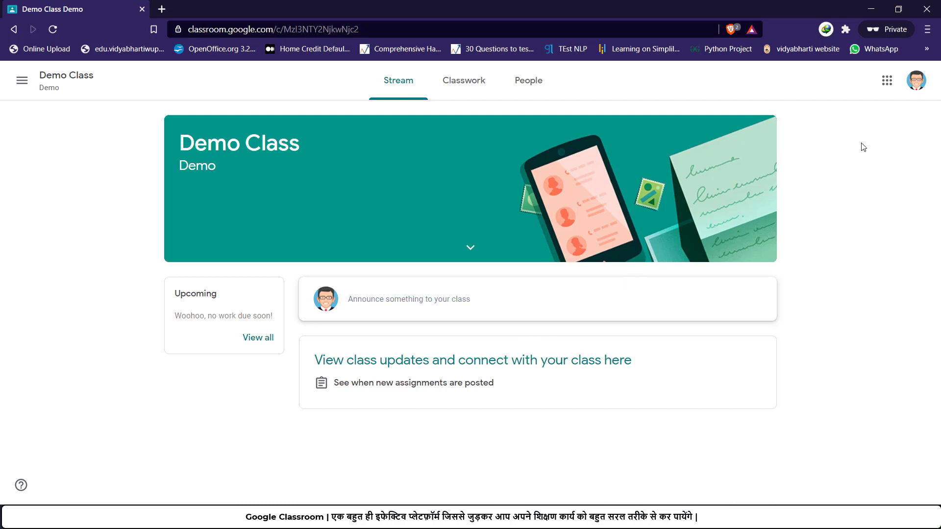
# Step: Open the Name editor under Personal info in the student's Google Account
pyautogui.click(920, 86)
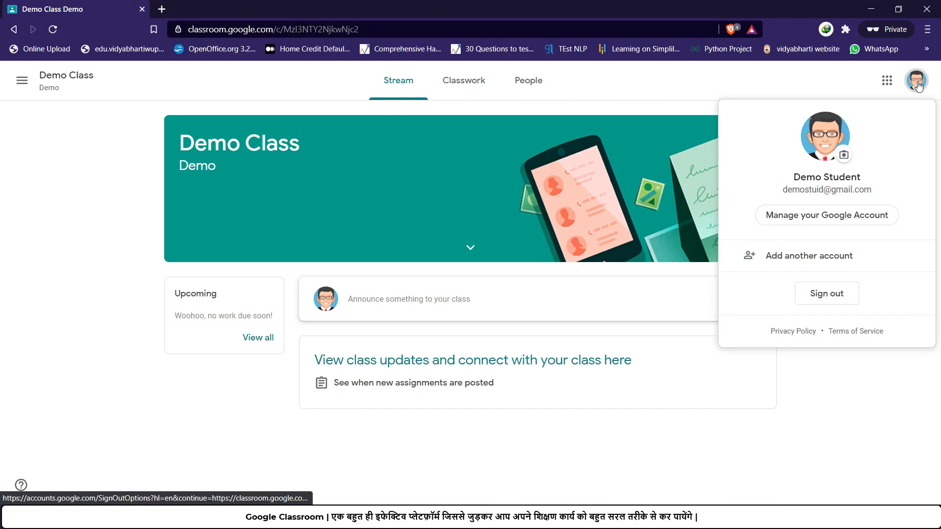
pyautogui.click(844, 218)
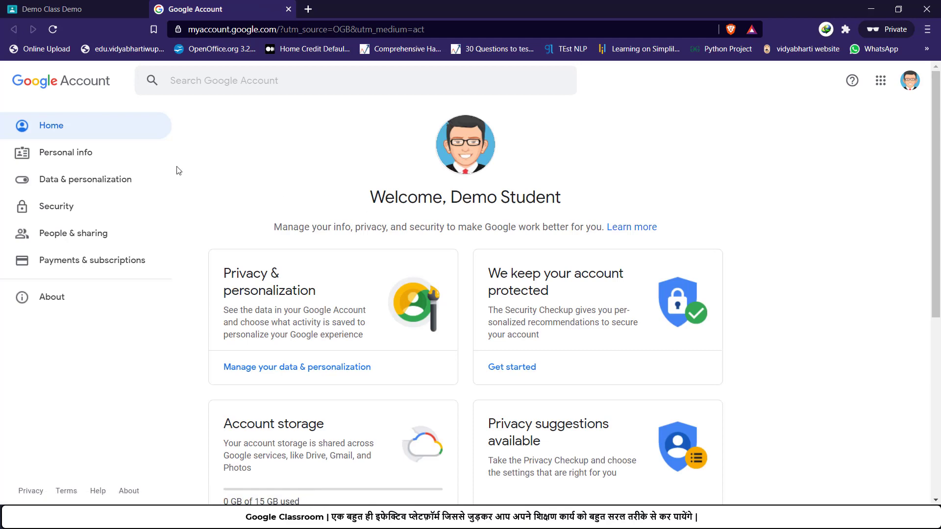
pyautogui.click(46, 155)
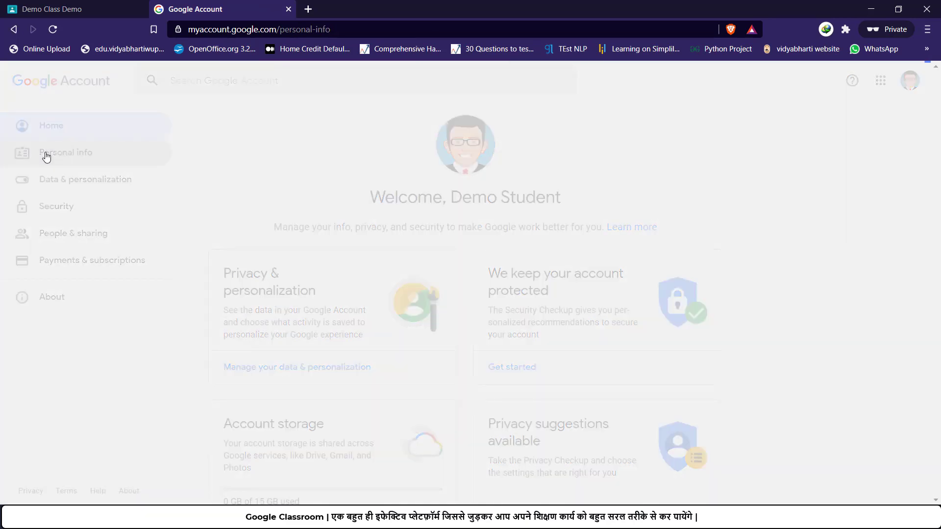
pyautogui.scroll(-1, 220, 224)
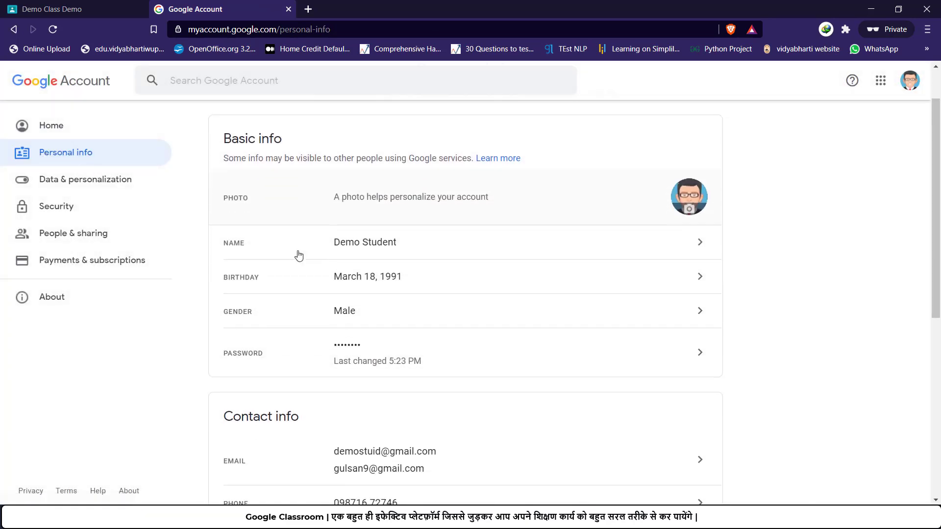
pyautogui.click(611, 249)
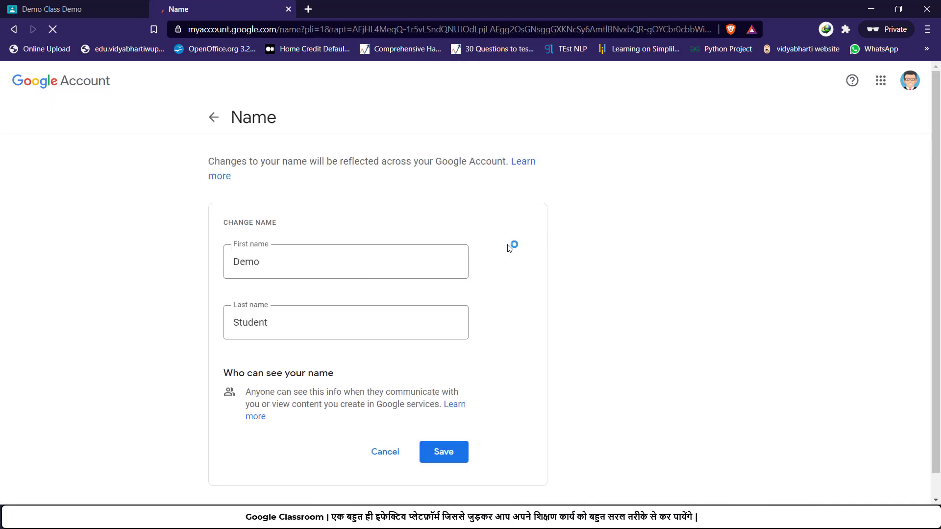
pyautogui.click(326, 255)
pyautogui.click(272, 315)
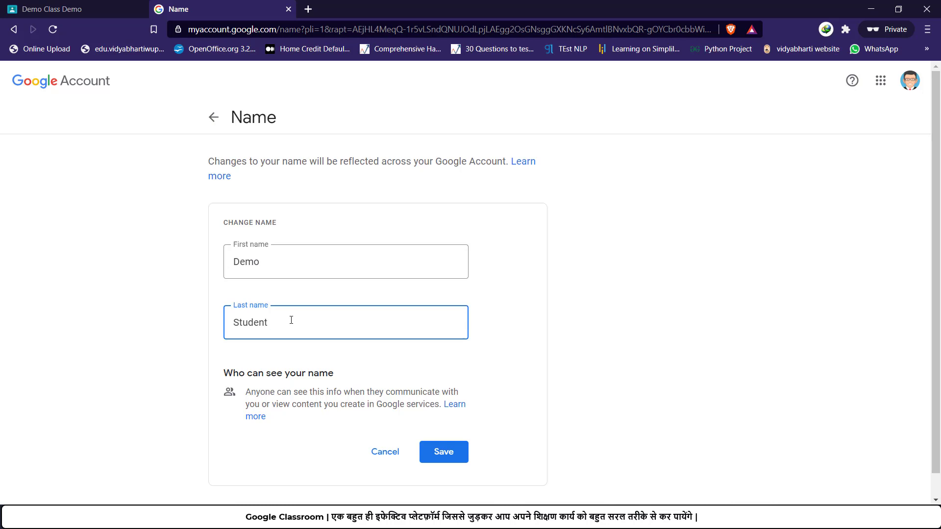
# Step: Append the new text to the student's last name, save, and return to the teacher's window
pyautogui.write('Demo Class 45')
pyautogui.click(447, 456)
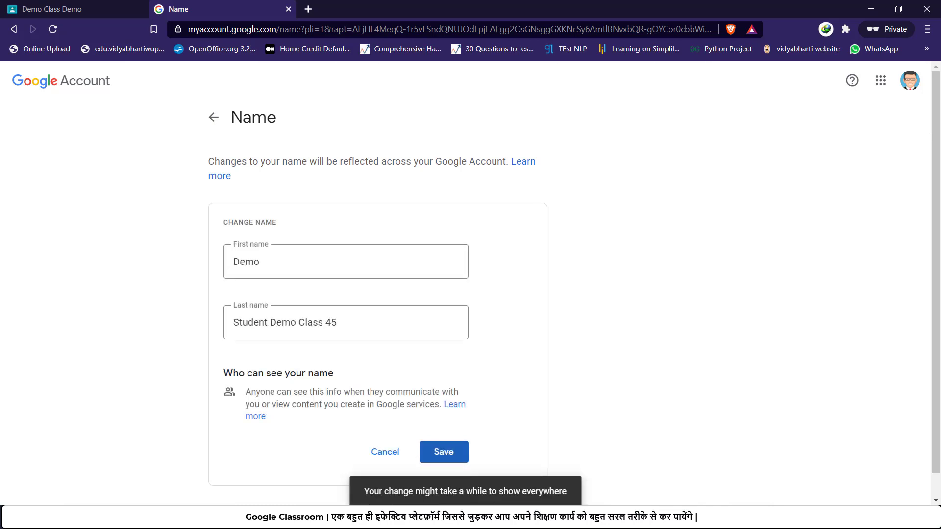
pyautogui.click(508, 518)
pyautogui.click(481, 479)
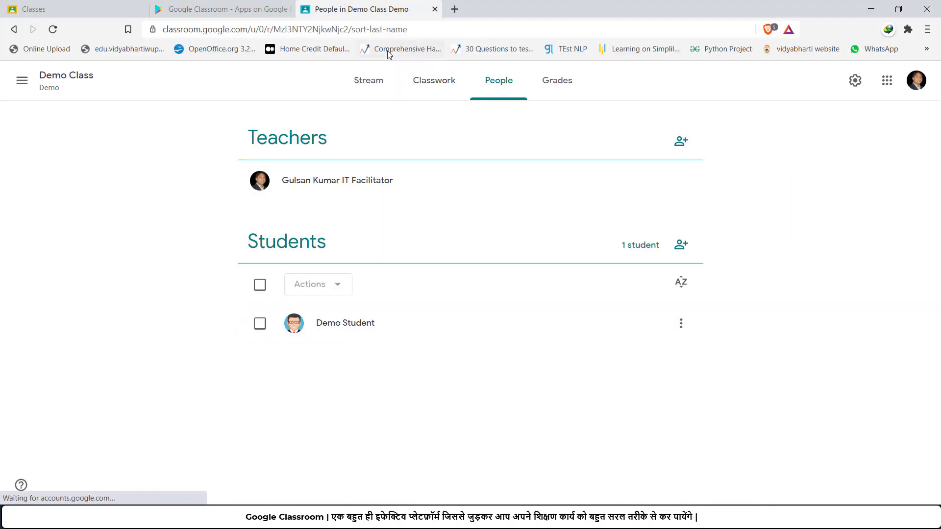
# Step: Reload the People roster to show the student's updated name, then return to the Stream
pyautogui.click(379, 30)
pyautogui.press('Return')
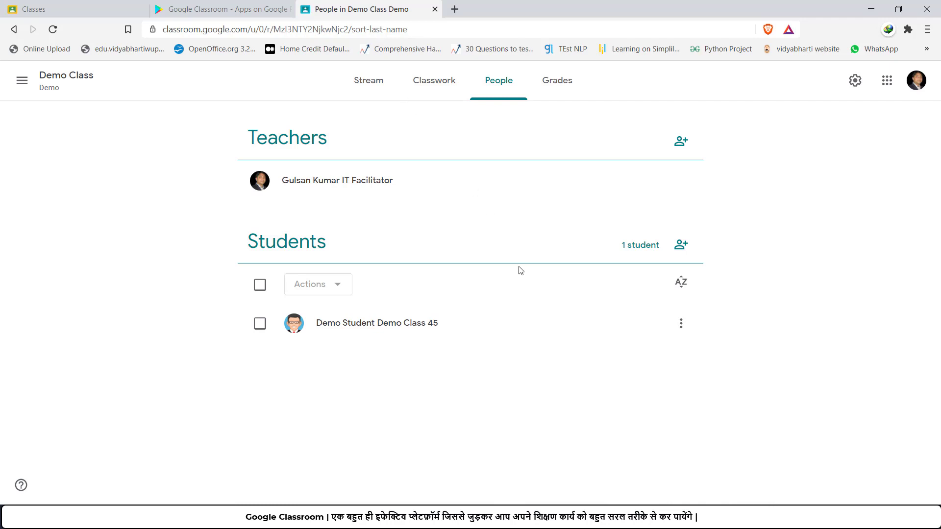
pyautogui.click(681, 324)
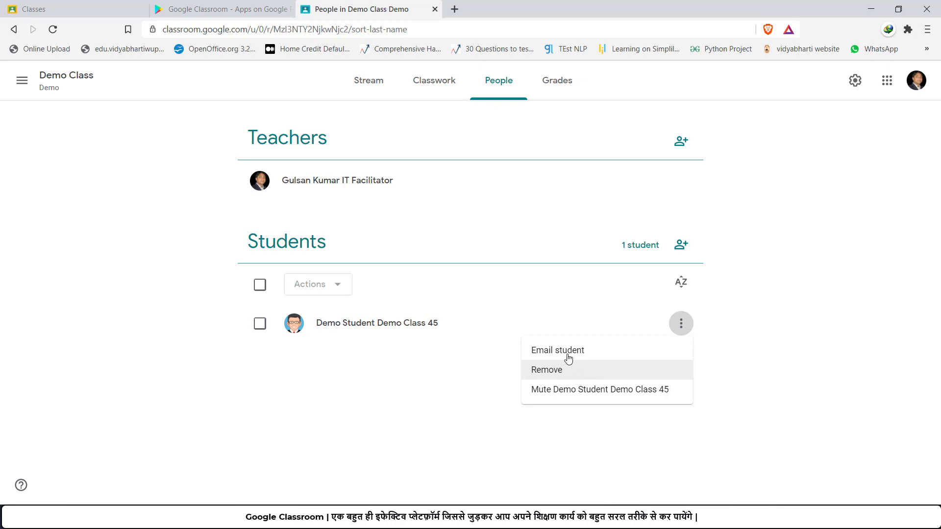
pyautogui.click(383, 85)
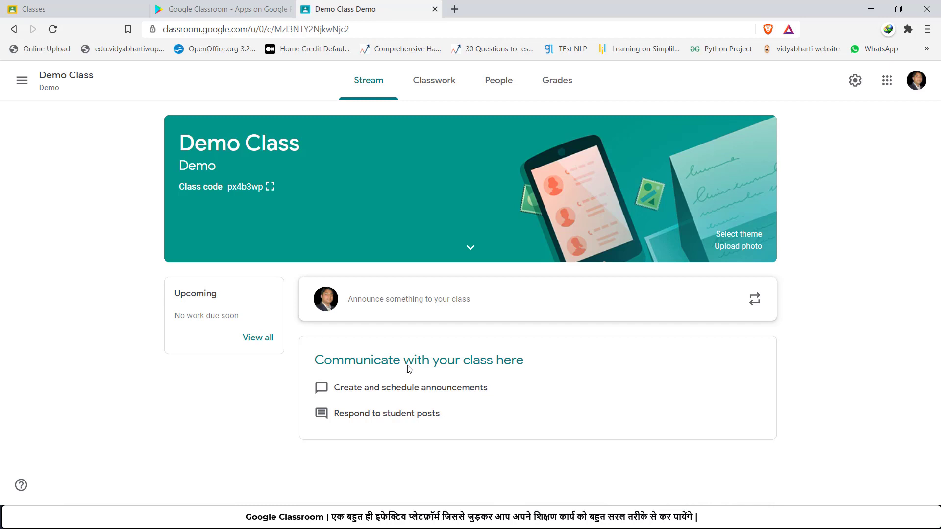
pyautogui.click(855, 80)
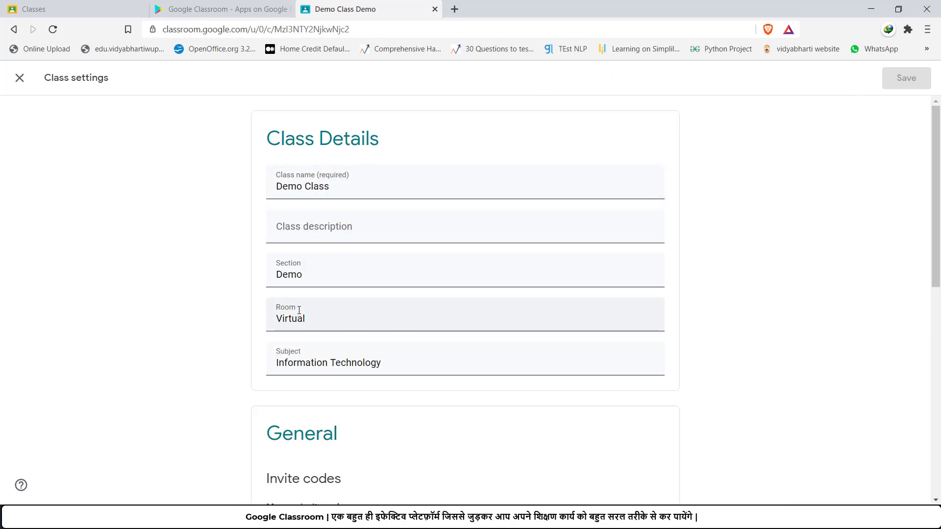
pyautogui.scroll(-5, 301, 309)
pyautogui.scroll(-2, 311, 258)
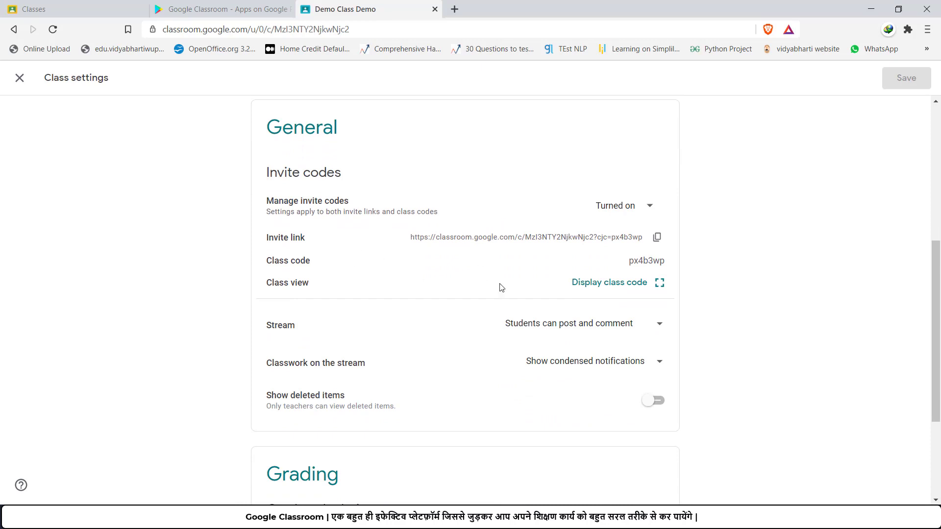
pyautogui.scroll(-2, 501, 287)
pyautogui.click(666, 269)
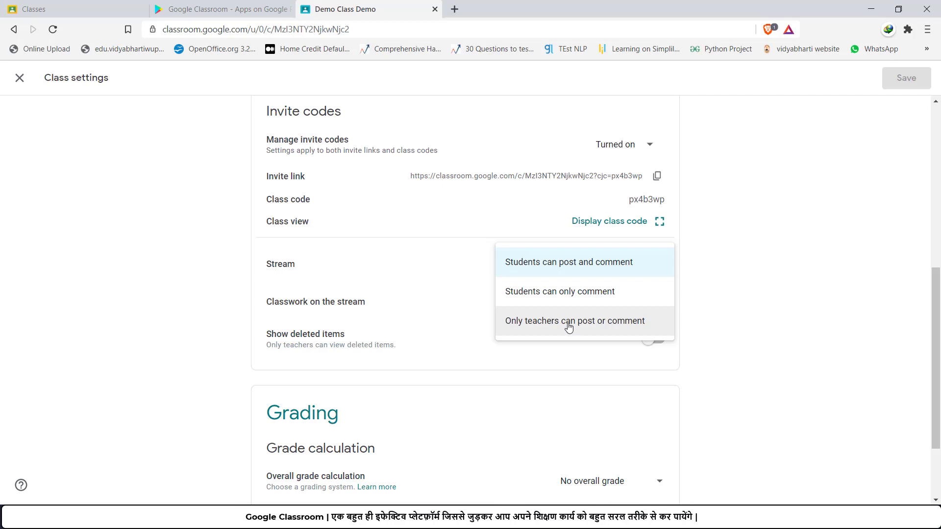
pyautogui.scroll(-2, 566, 328)
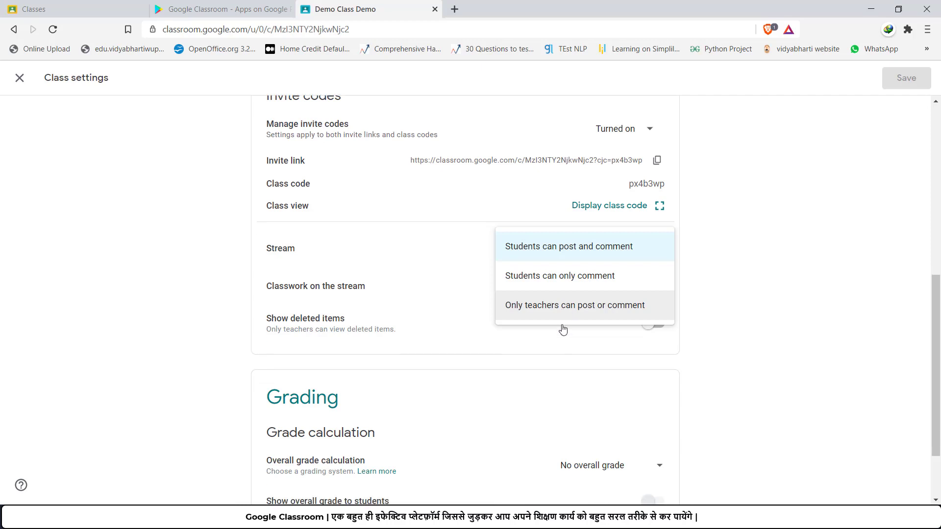
pyautogui.scroll(8, 563, 328)
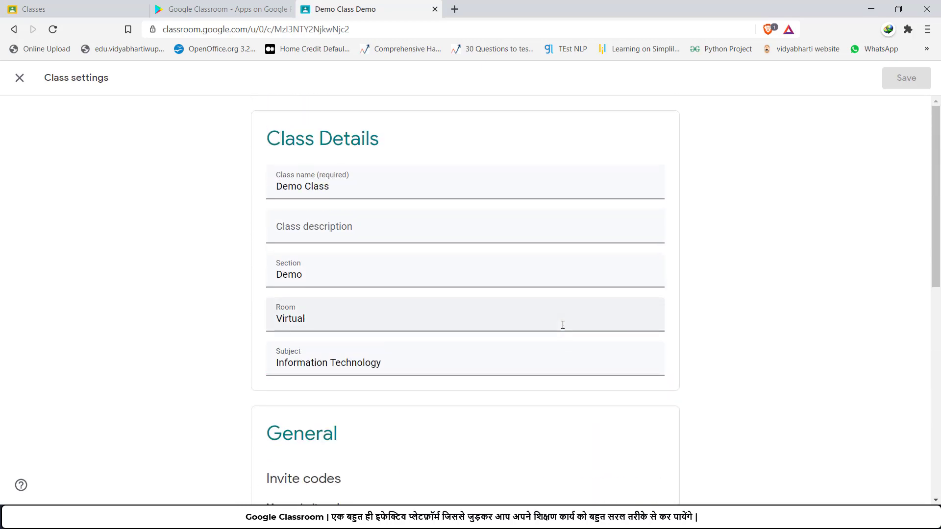
pyautogui.click(19, 78)
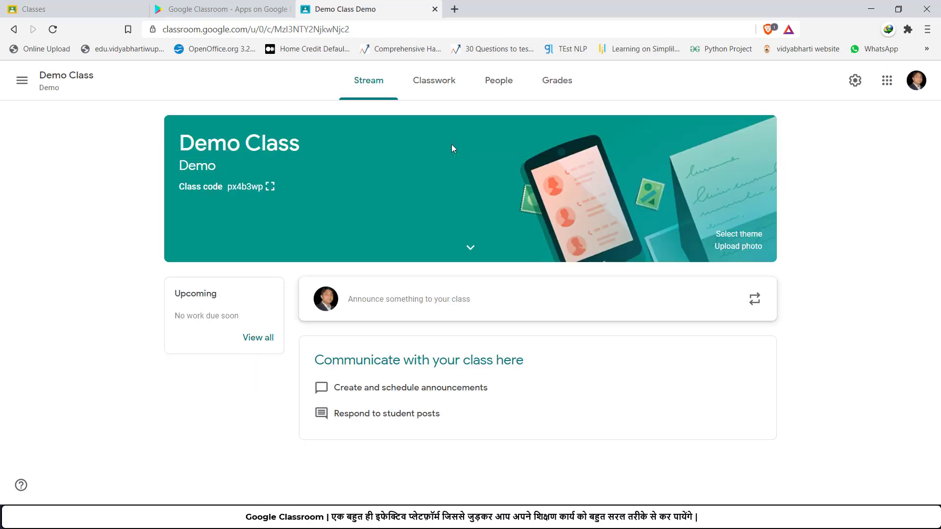
# Step: Go via People to the Classwork page and open the Create menu
pyautogui.click(485, 86)
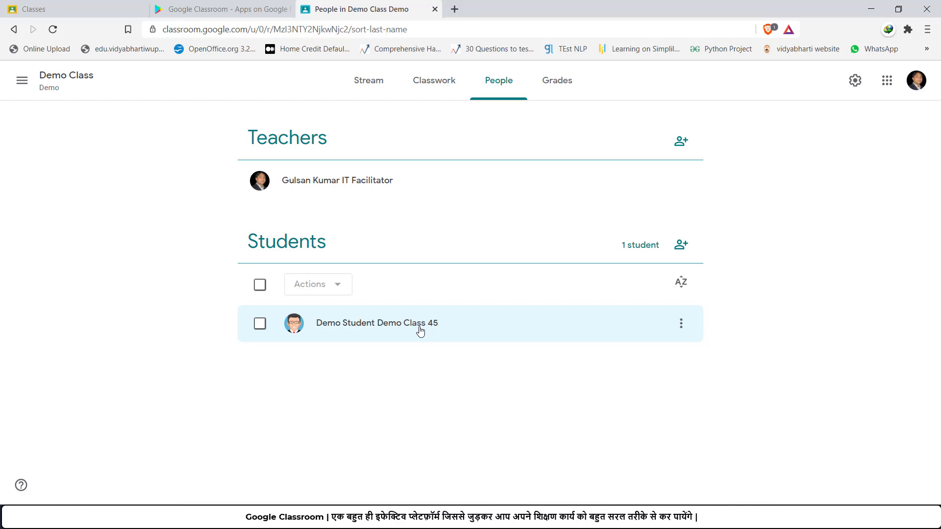
pyautogui.click(450, 80)
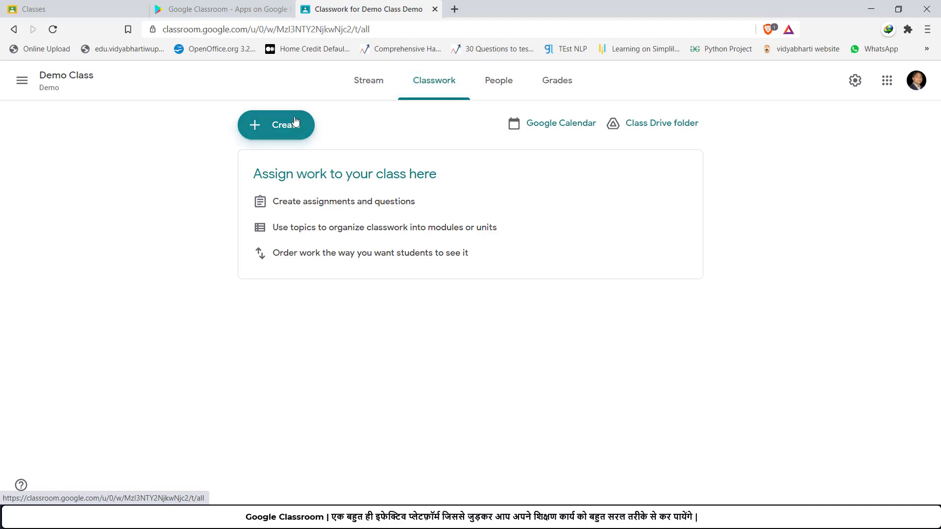
pyautogui.click(285, 128)
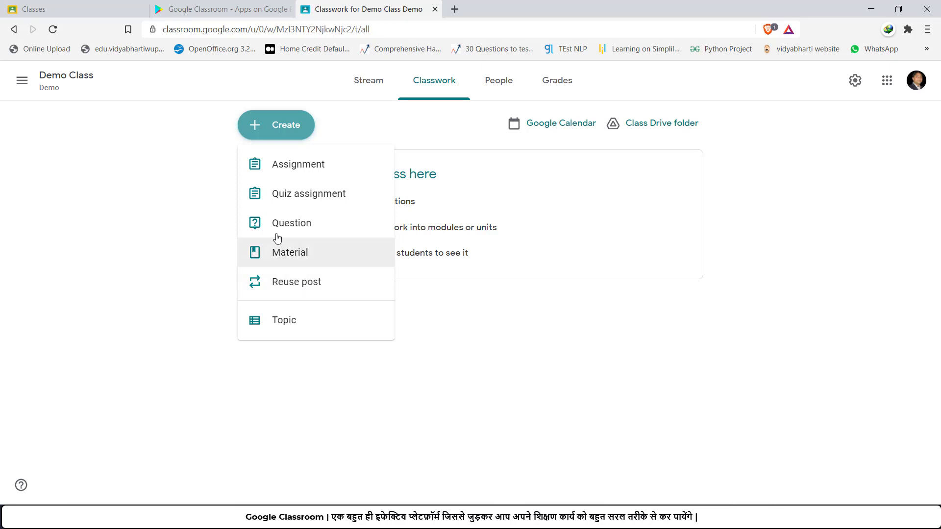
# Step: Start an assignment titled 'Complete Chapter 1' with instructions 'Share your work with a PDF file.'
pyautogui.click(299, 165)
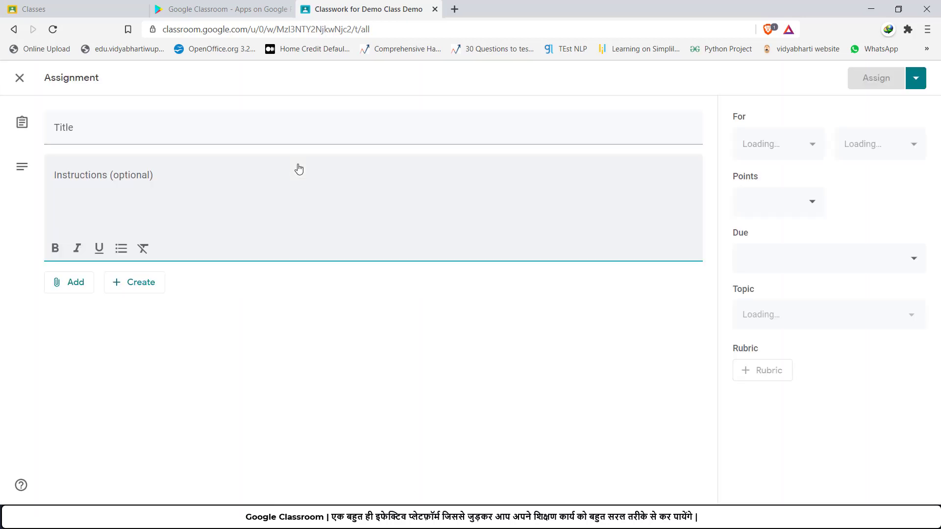
pyautogui.write('C')
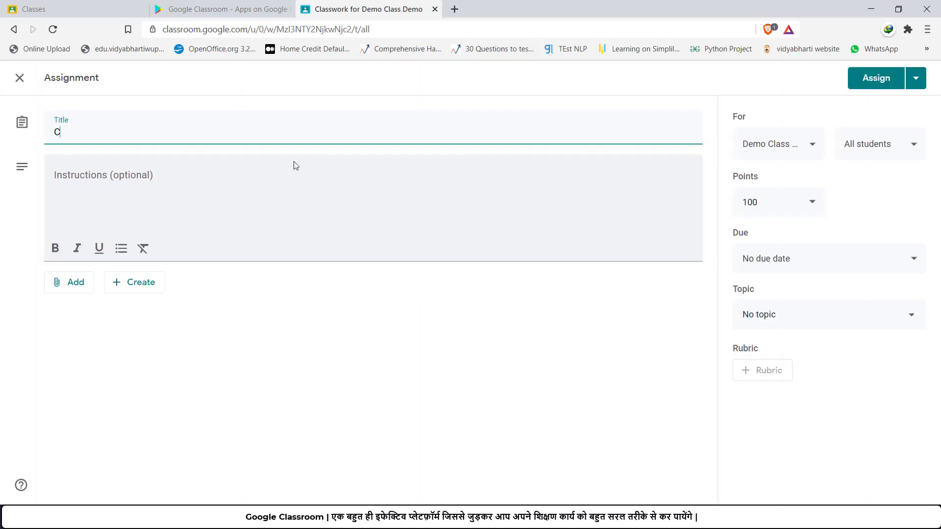
pyautogui.write('omplete Chapter 1')
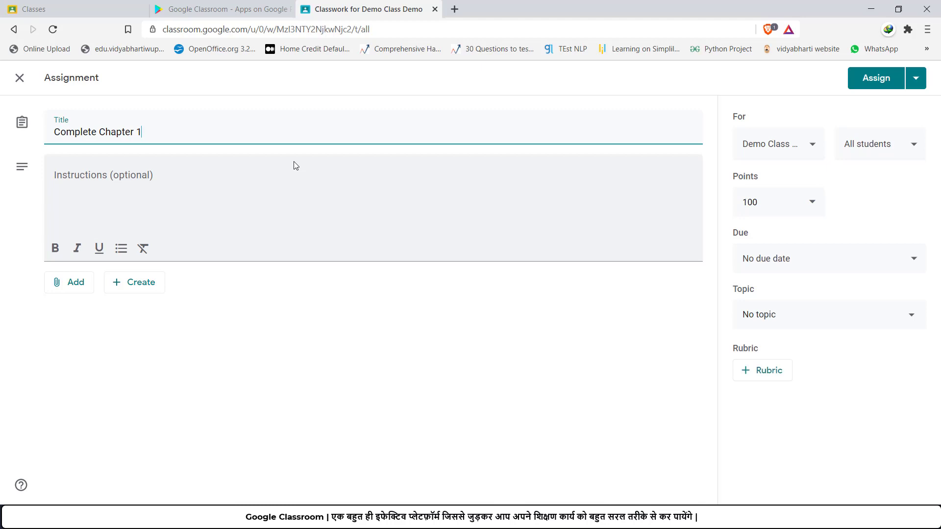
pyautogui.click(156, 181)
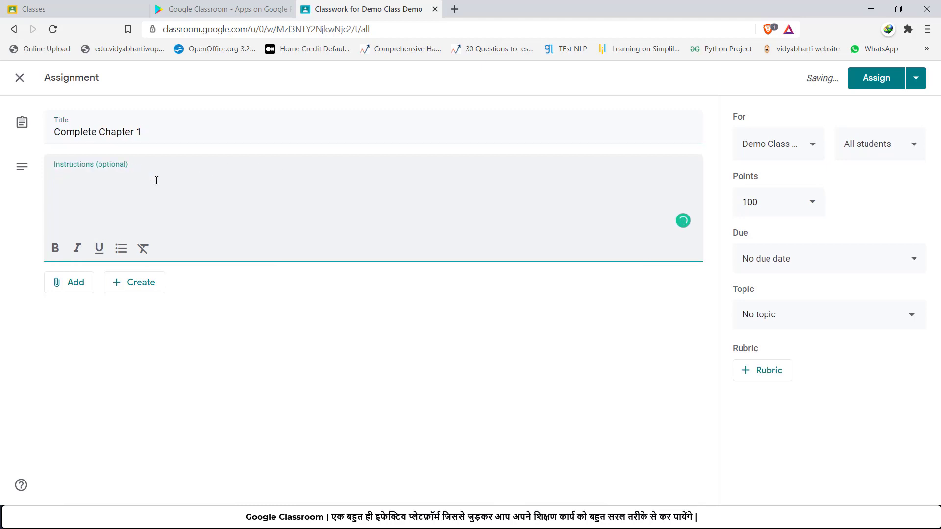
pyautogui.write('Share your work wi')
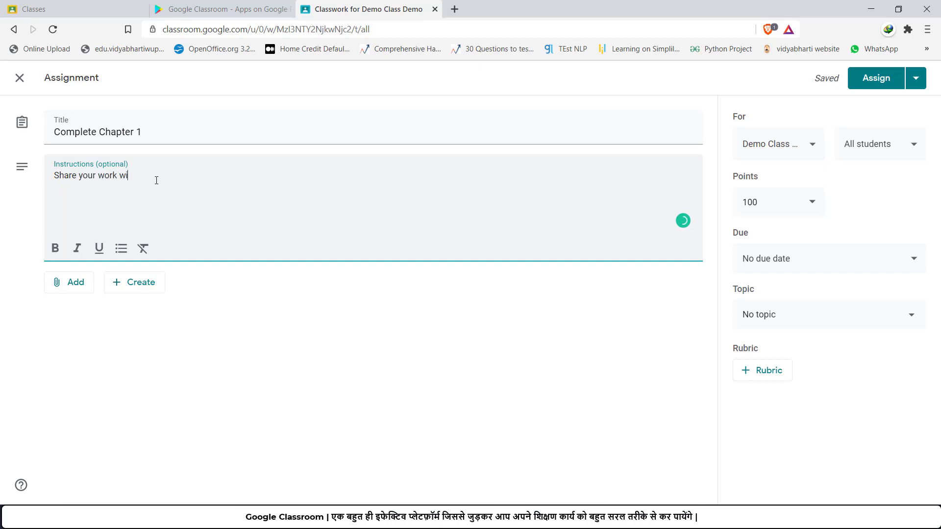
pyautogui.write('th PDF file.')
pyautogui.moveTo(146, 176)
pyautogui.click(149, 210)
# Step: Review the attachment choices without adding any, then check the For class list
pyautogui.click(72, 285)
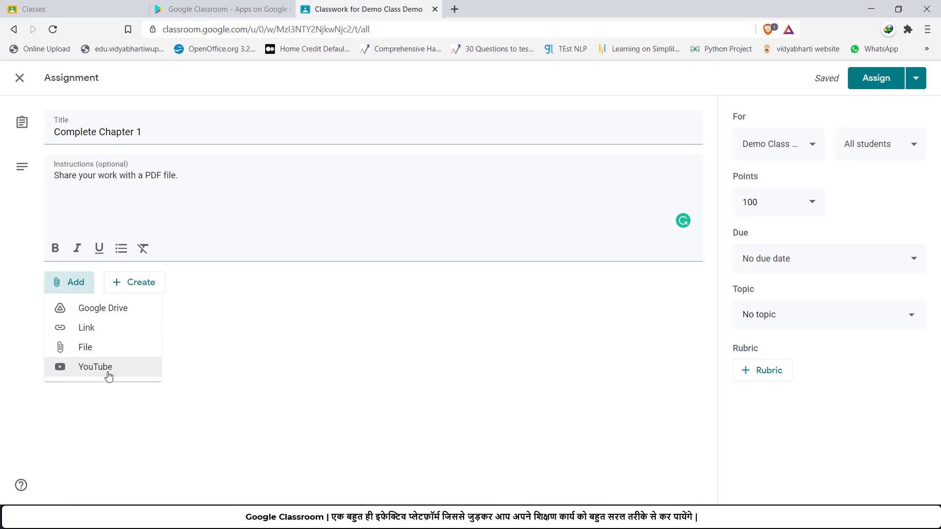
pyautogui.click(178, 214)
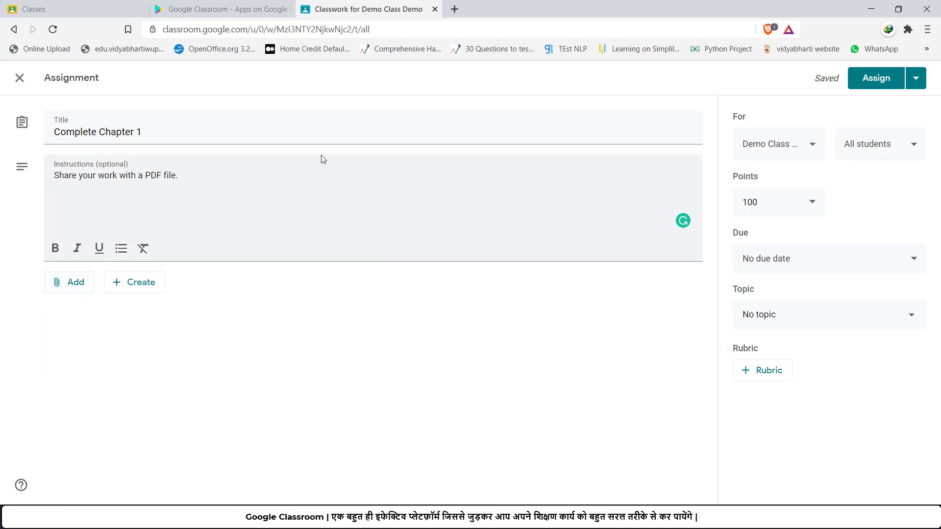
pyautogui.click(816, 149)
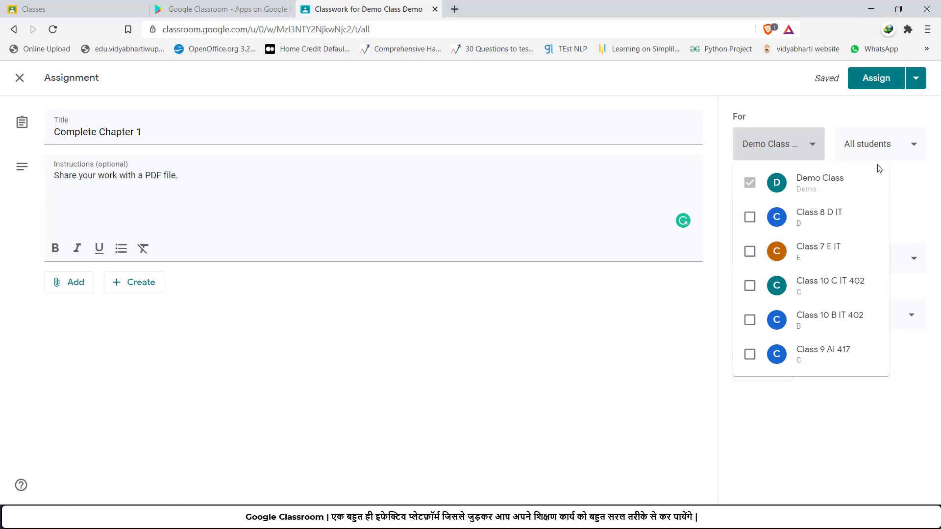
# Step: Keep Demo Class and all students as recipients and set Points to Ungraded
pyautogui.click(892, 152)
pyautogui.click(893, 152)
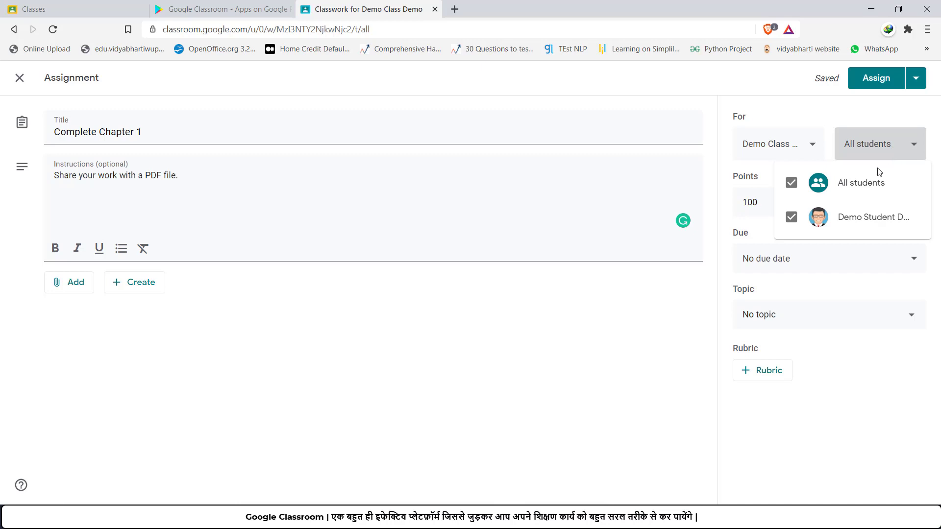
pyautogui.click(912, 142)
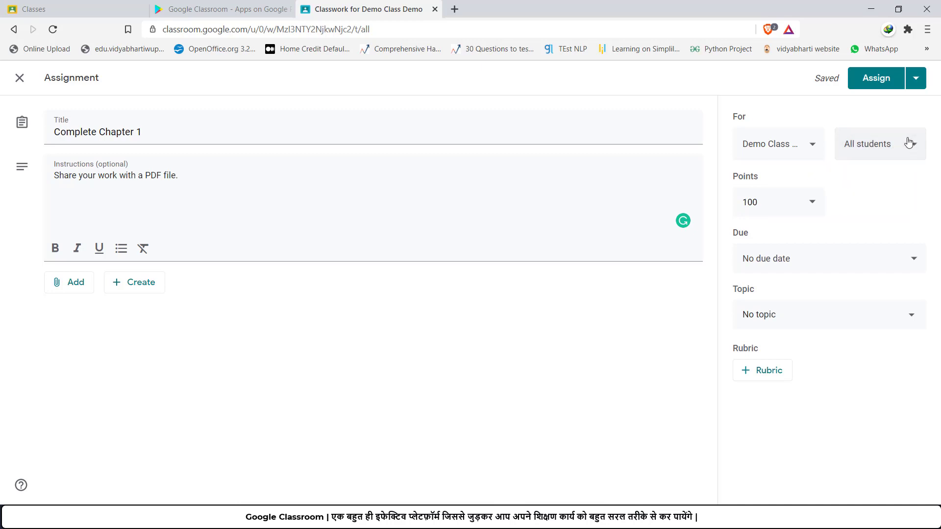
pyautogui.click(773, 201)
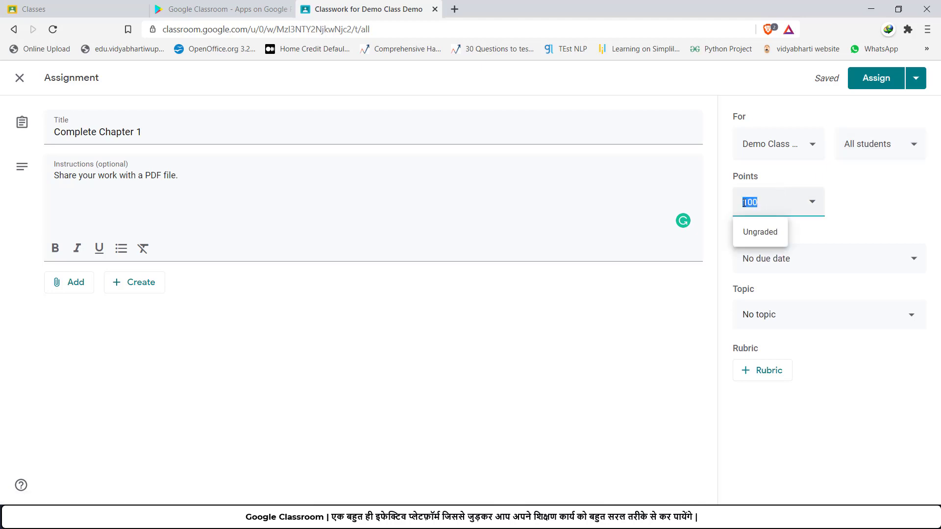
pyautogui.click(758, 234)
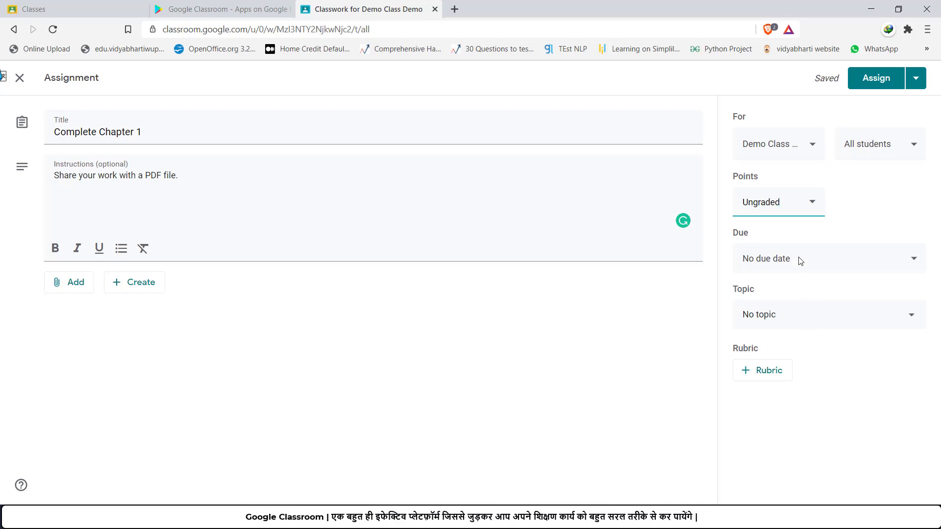
# Step: Assign the Complete Chapter 1 post and switch to the student's private browser window
pyautogui.click(876, 81)
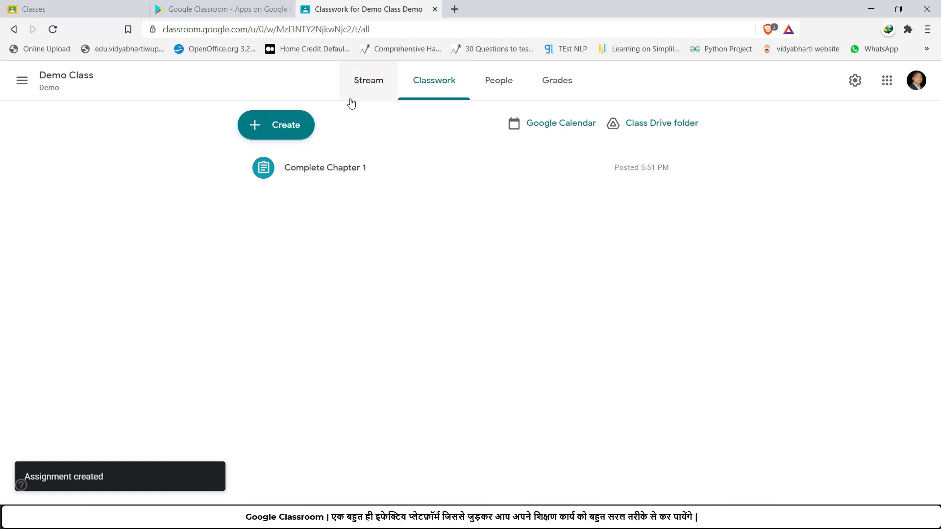
pyautogui.click(361, 84)
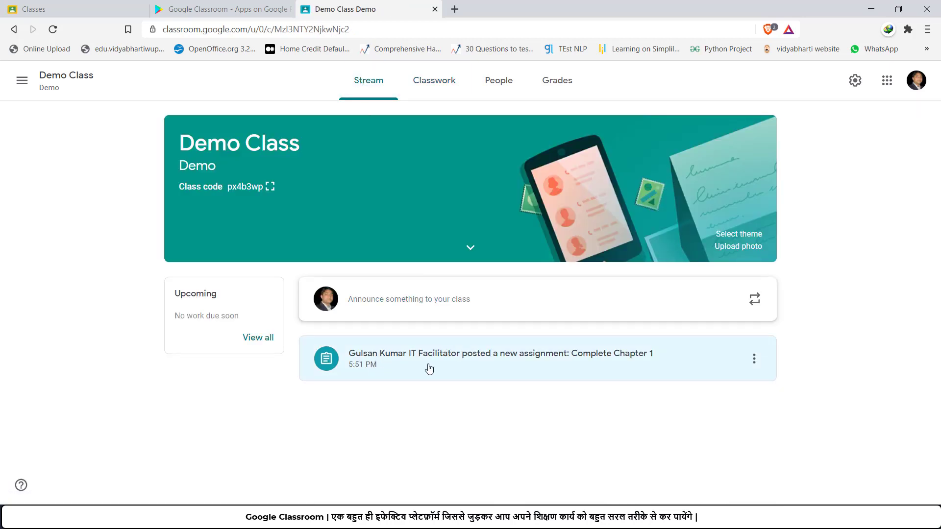
pyautogui.moveTo(507, 518)
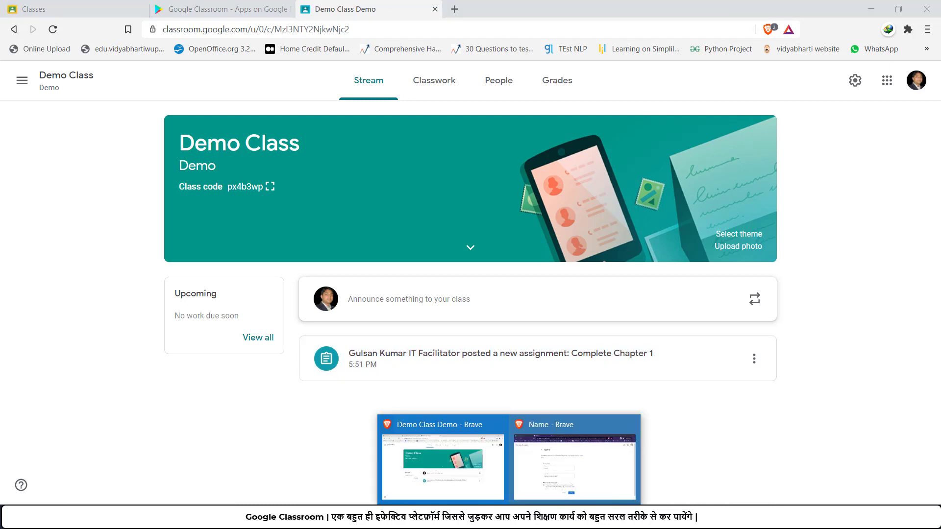
pyautogui.click(563, 468)
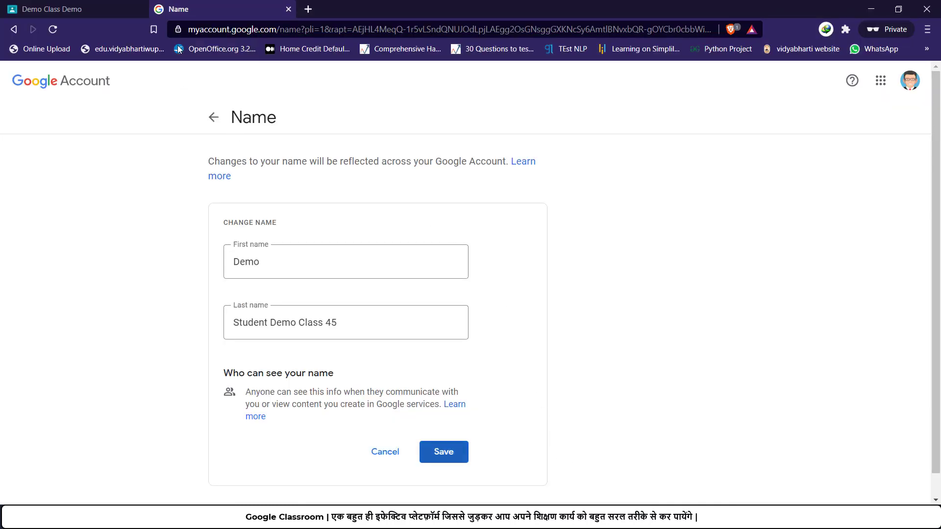
# Step: As the student, find Complete Chapter 1 in Classwork and open its assignment page
pyautogui.click(90, 13)
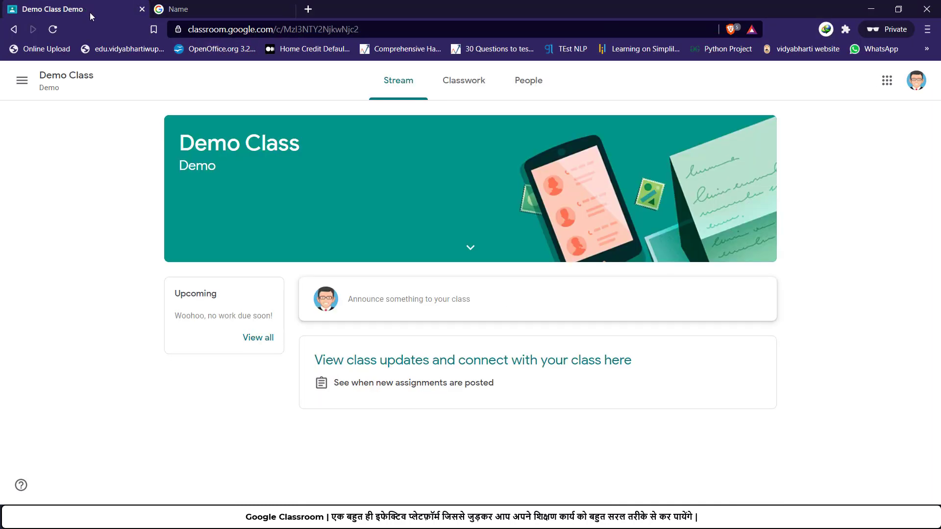
pyautogui.click(468, 93)
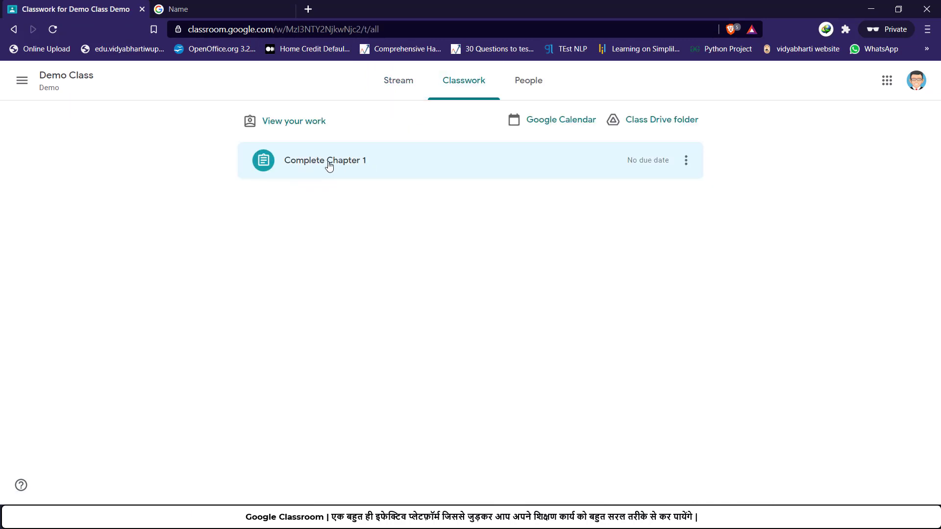
pyautogui.click(356, 171)
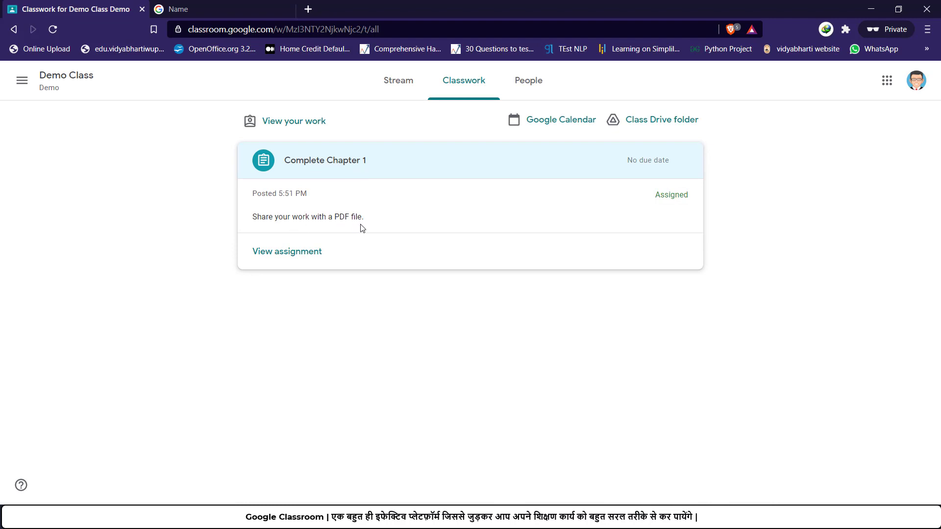
pyautogui.click(311, 259)
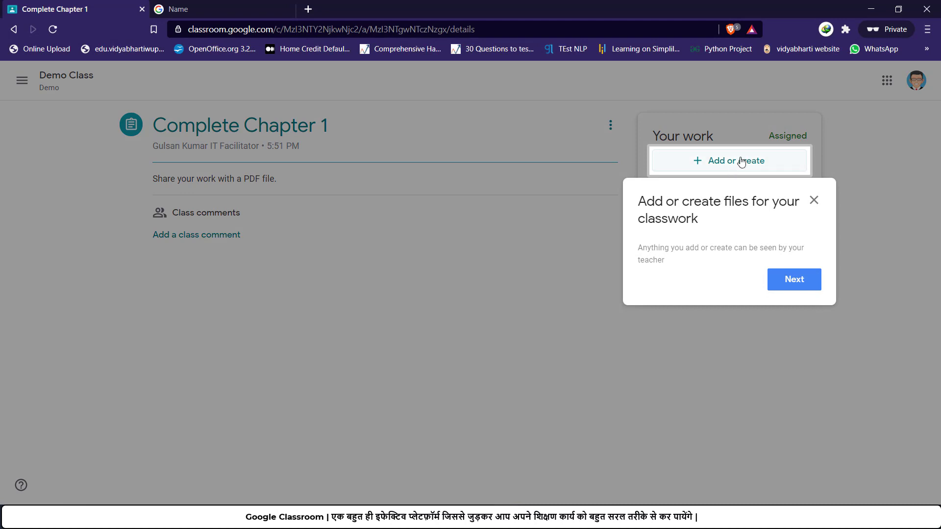
# Step: Dismiss the tips and choose File from Add or create to open the Drive upload picker
pyautogui.click(797, 284)
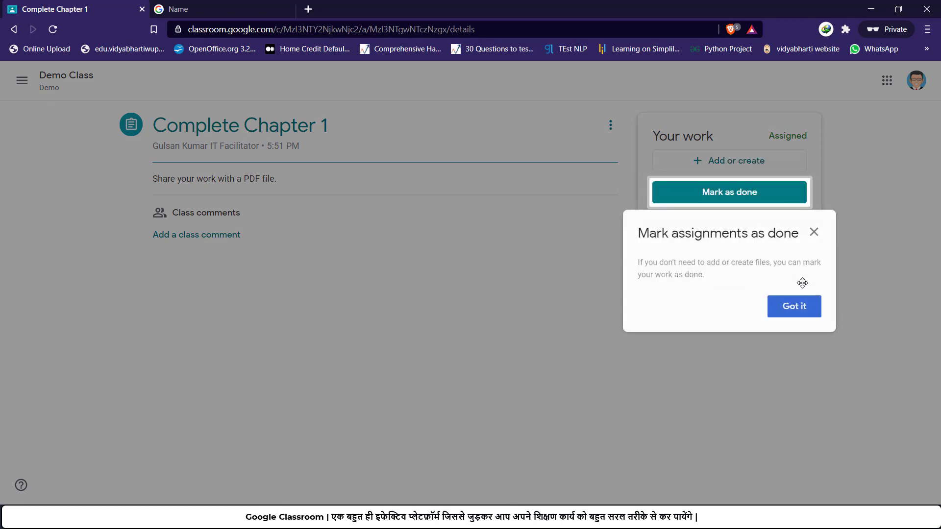
pyautogui.click(804, 307)
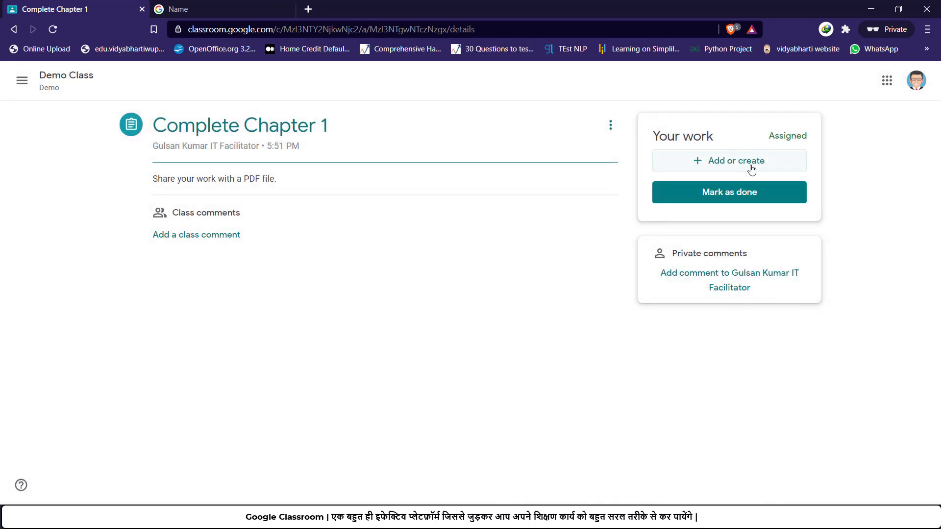
pyautogui.click(753, 170)
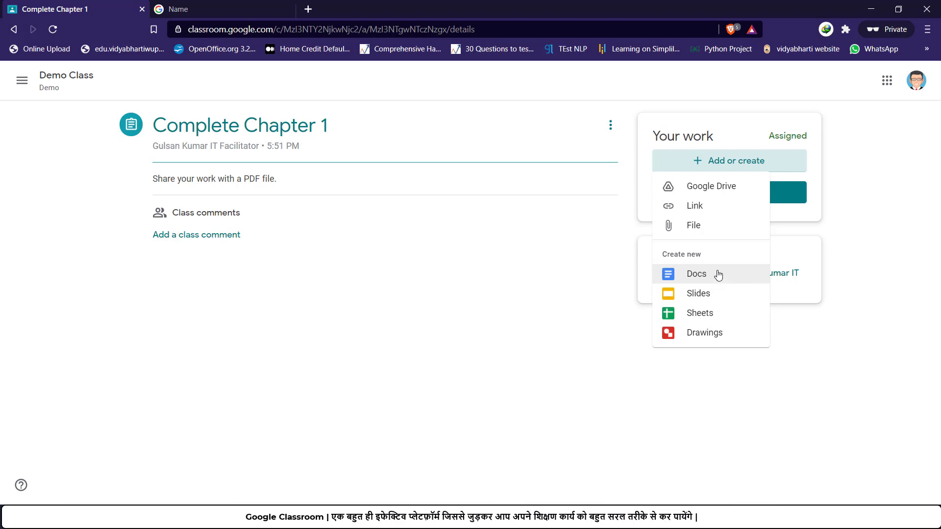
pyautogui.click(855, 191)
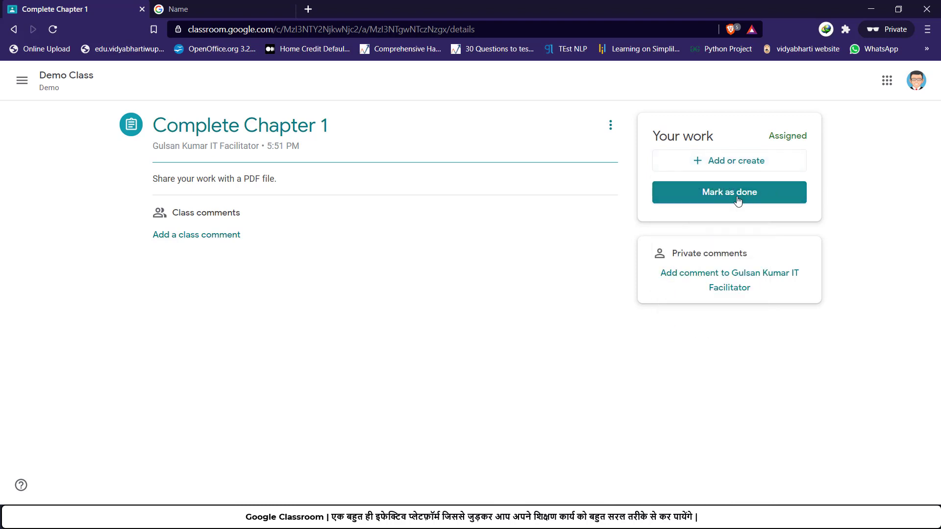
pyautogui.click(729, 162)
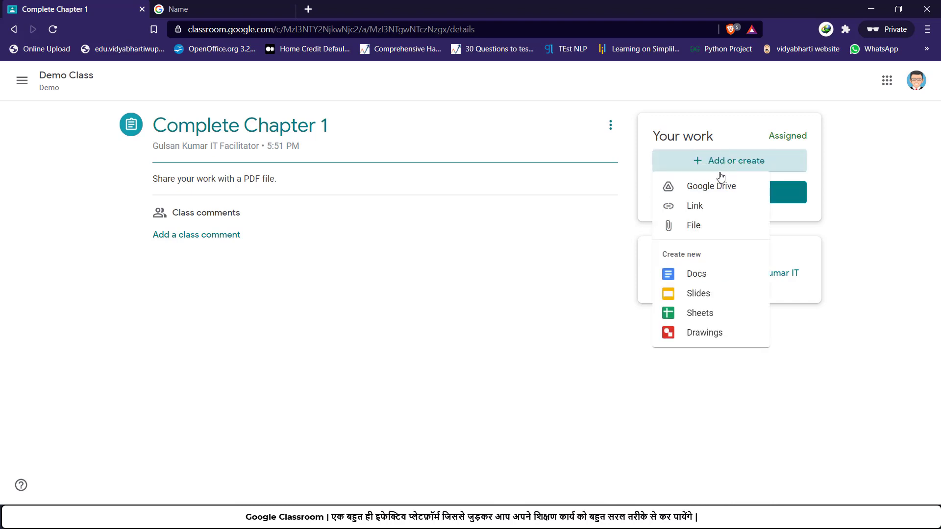
pyautogui.click(700, 228)
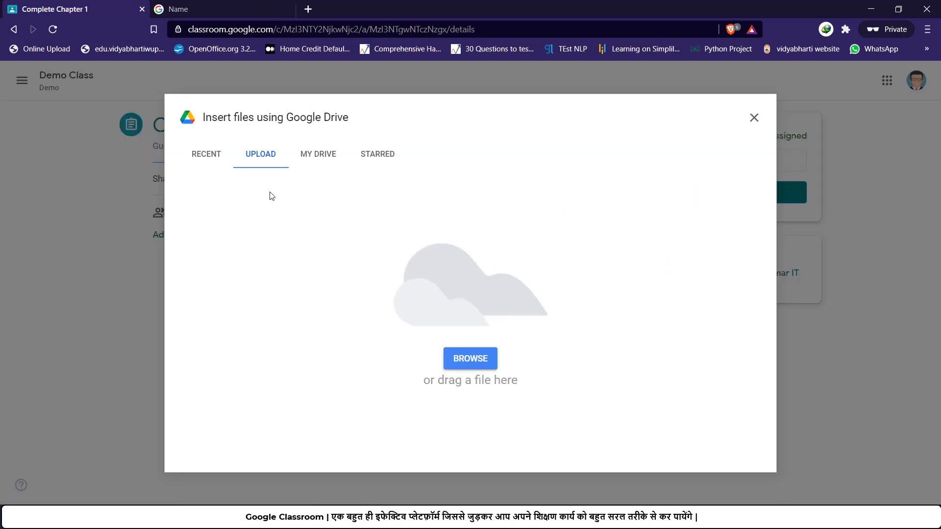
# Step: Upload kees1an.pdf from the desktop as the student's work
pyautogui.click(469, 358)
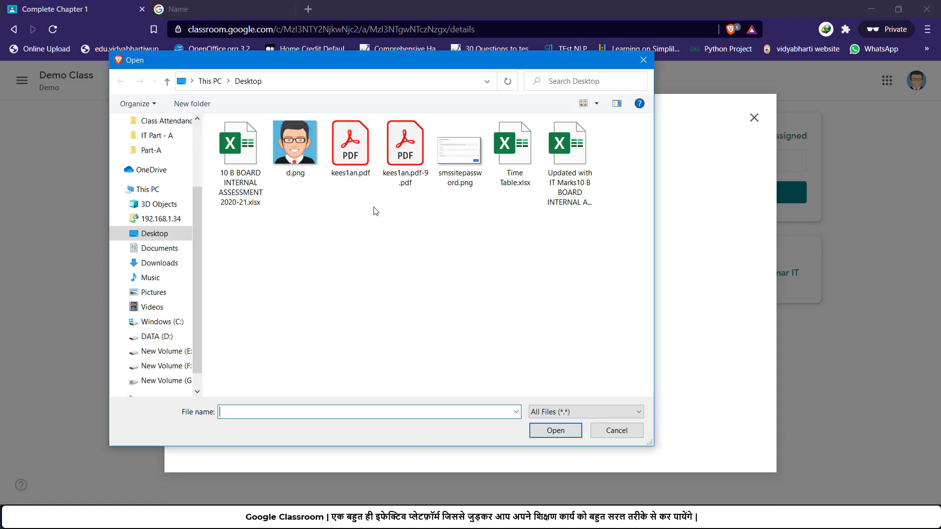
pyautogui.click(371, 180)
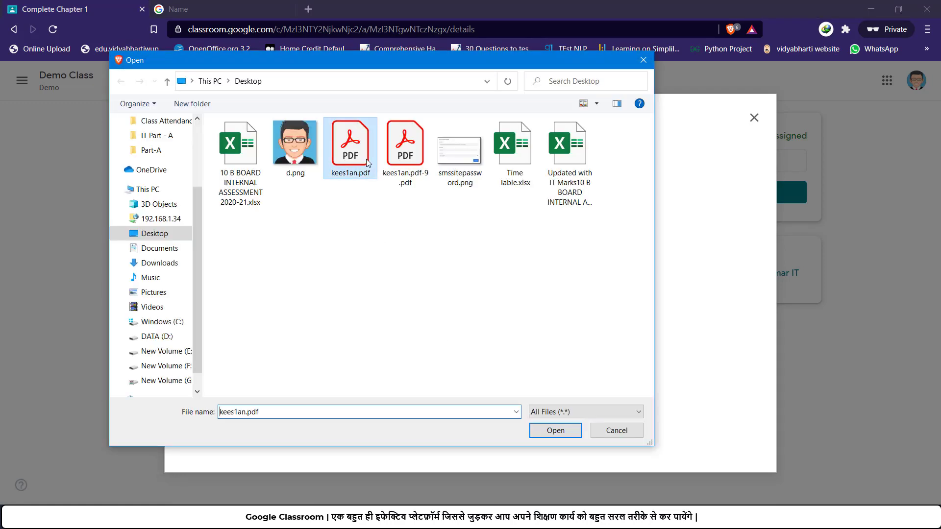
pyautogui.click(554, 432)
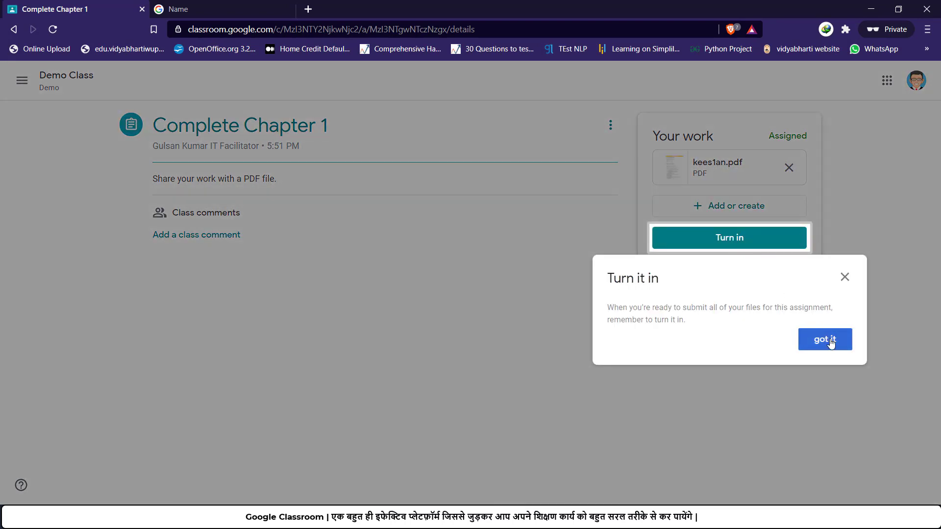
# Step: Turn in the Complete Chapter 1 assignment and confirm the submission
pyautogui.click(835, 340)
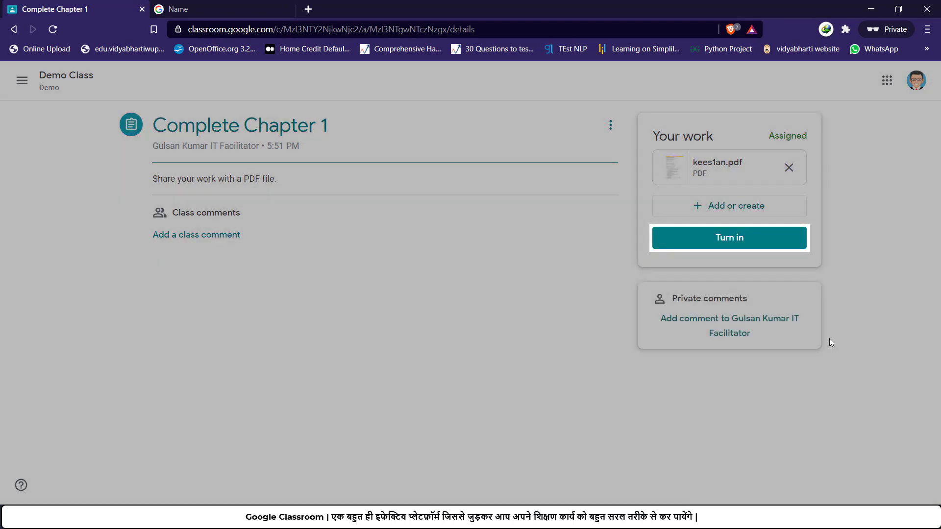
pyautogui.click(745, 244)
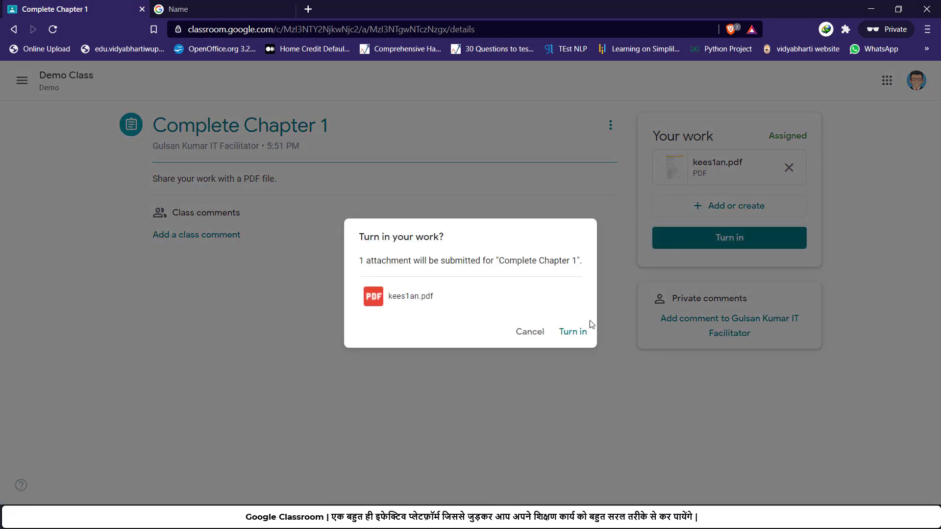
pyautogui.click(573, 333)
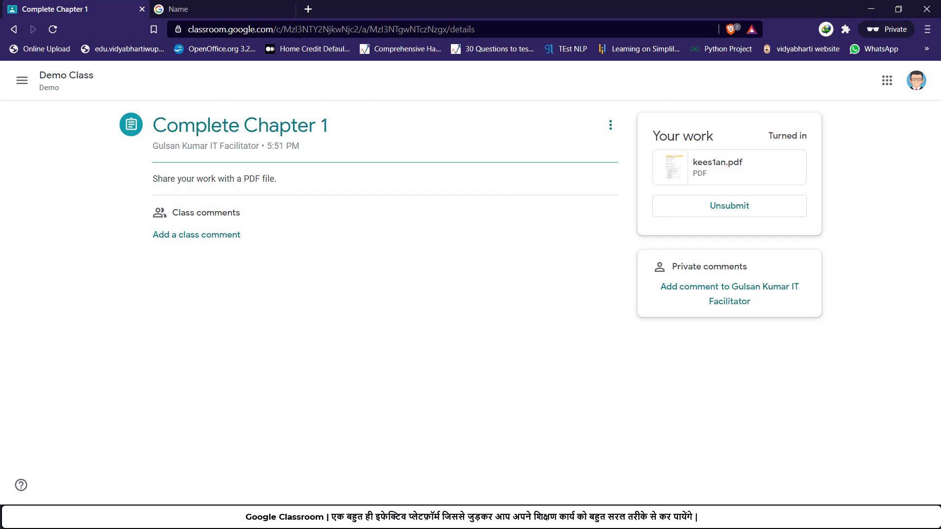
pyautogui.click(509, 518)
# Step: Open kees1an.pdf from the Turned in submissions of Complete Chapter 1 on the Classwork tab
pyautogui.click(452, 458)
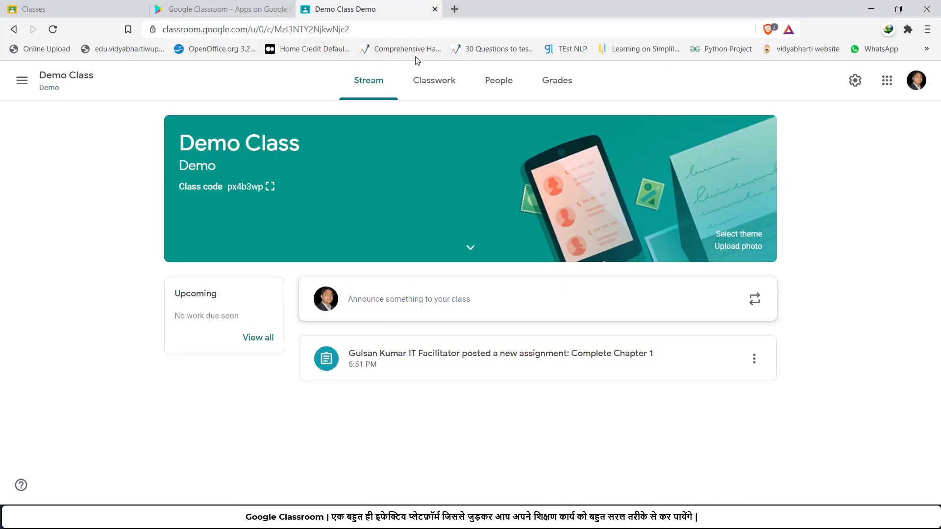
pyautogui.click(439, 82)
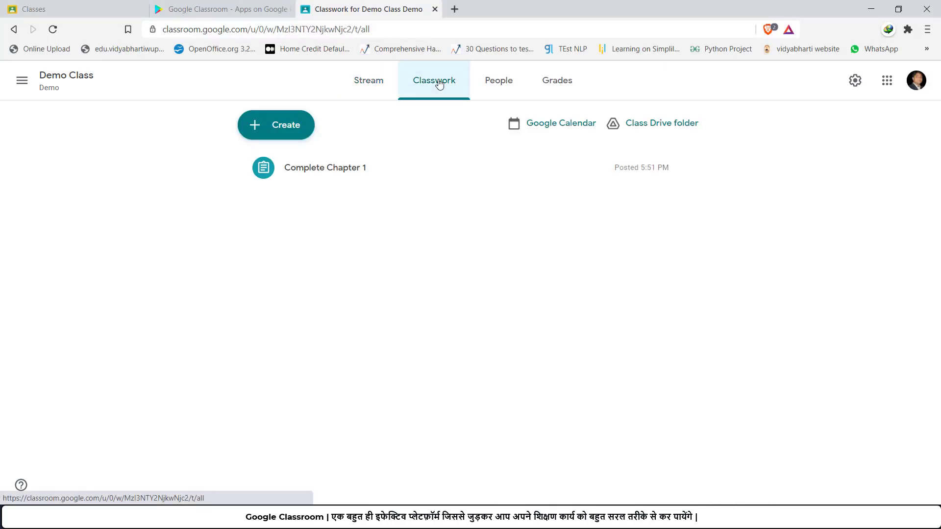
pyautogui.click(342, 168)
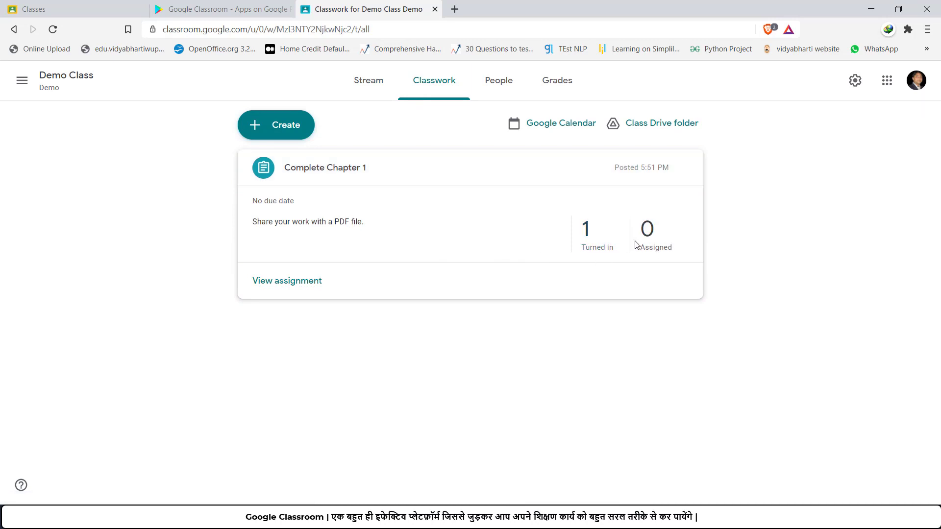
pyautogui.click(603, 244)
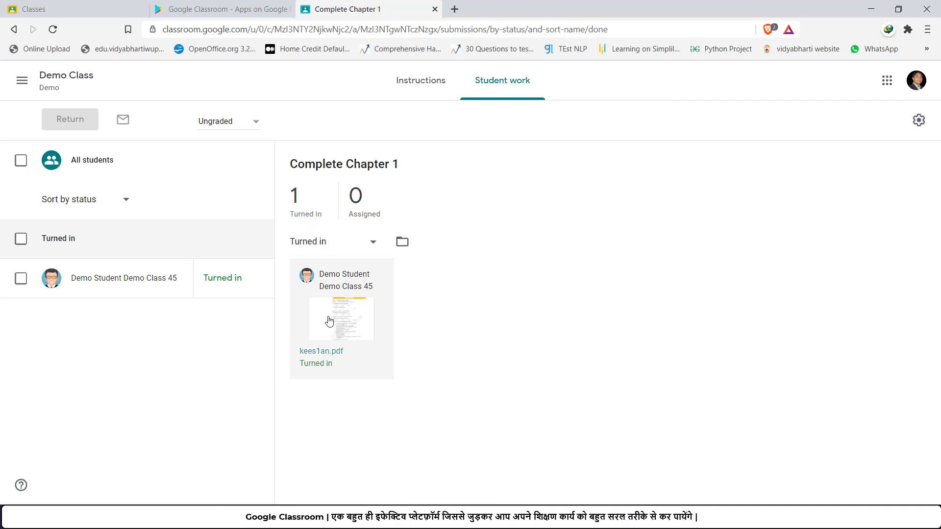
pyautogui.click(329, 321)
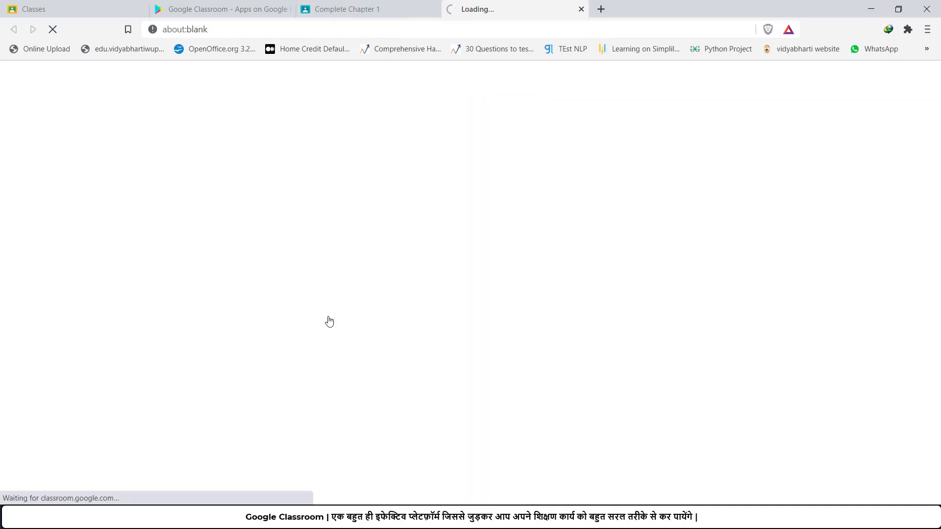
# Step: With the comment bank panel shown, highlight the Sessions 3–6 answers in the PDF for a comment
pyautogui.scroll(-15, 309, 272)
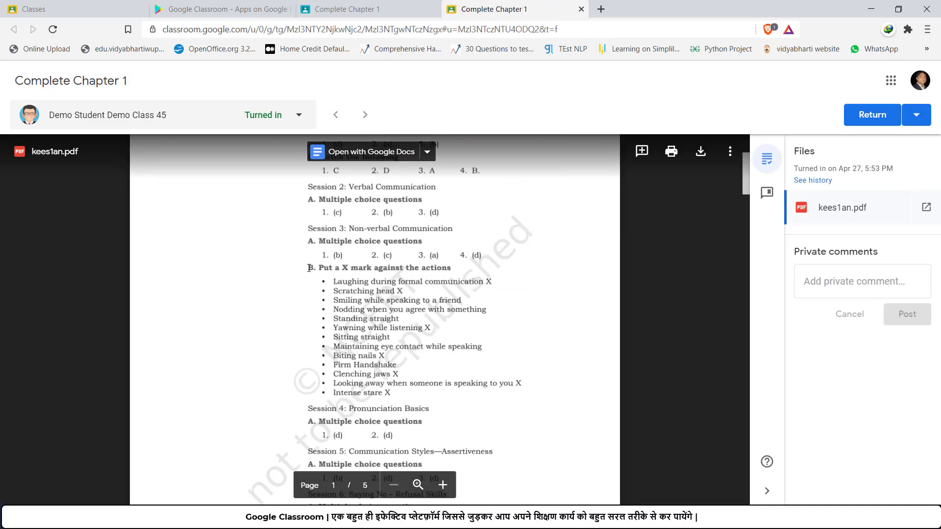
pyautogui.scroll(-15, 309, 271)
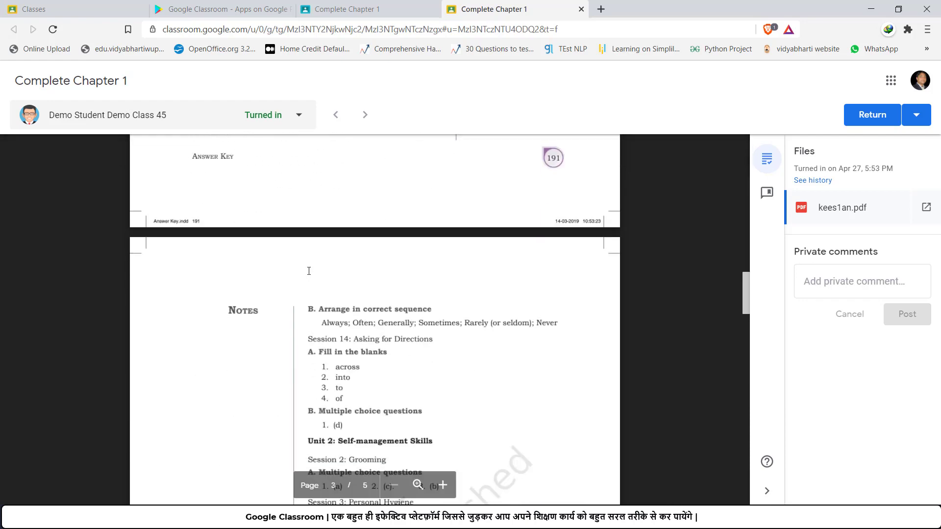
pyautogui.scroll(-5, 308, 271)
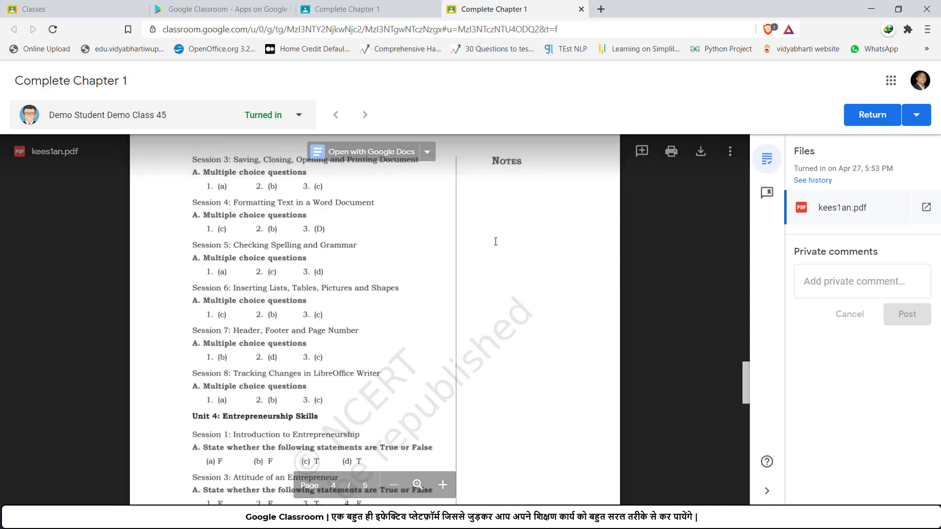
pyautogui.scroll(2, 495, 240)
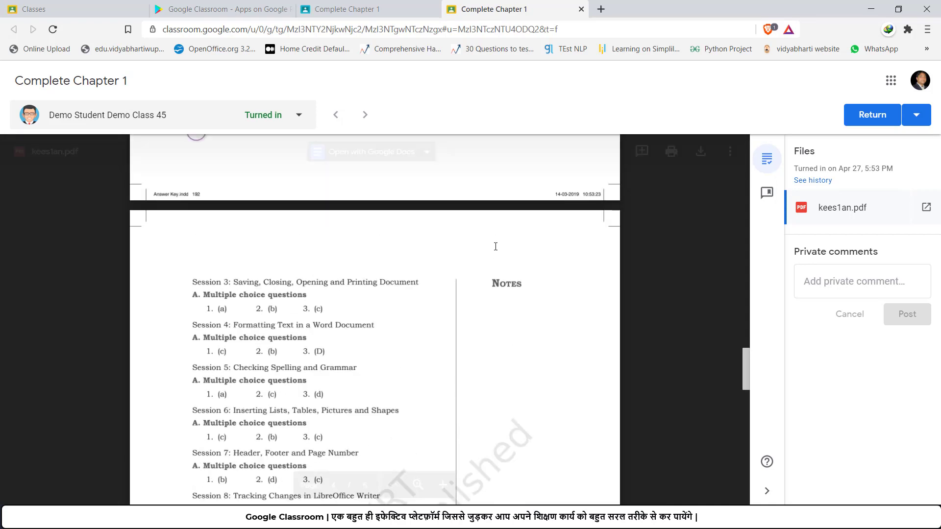
pyautogui.click(767, 198)
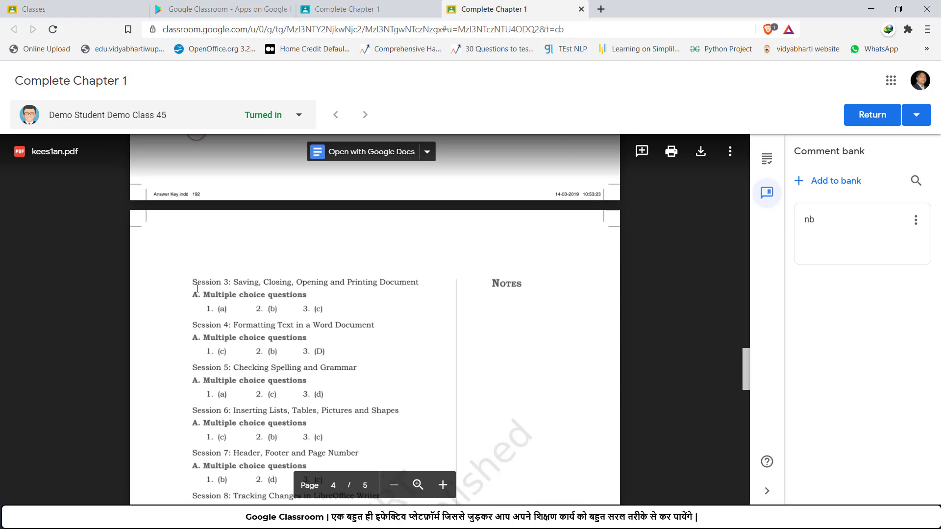
pyautogui.scroll(-1, 421, 346)
pyautogui.click(641, 151)
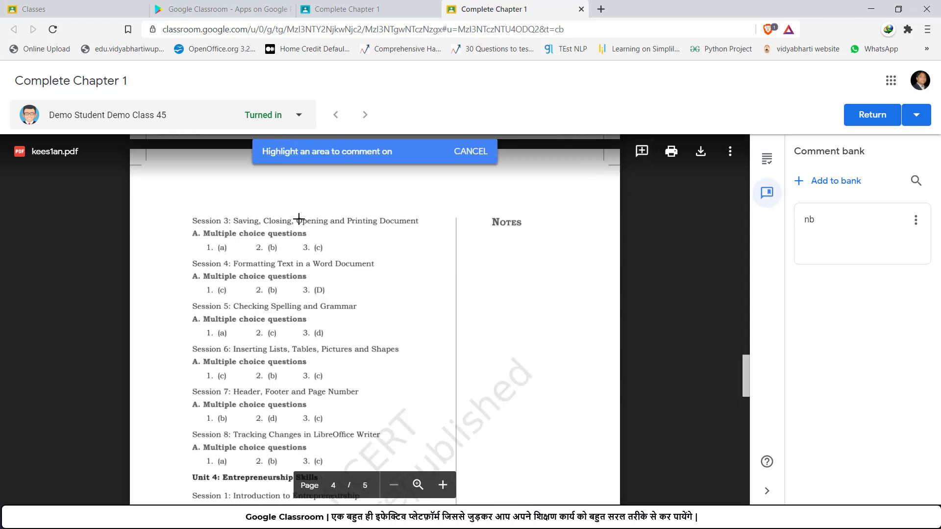
pyautogui.moveTo(179, 217); pyautogui.dragTo(457, 353)
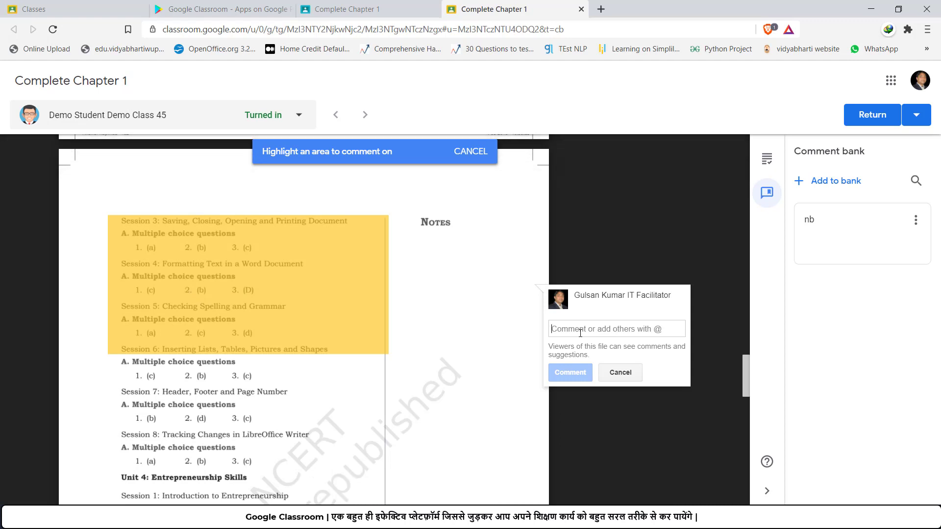
# Step: Post the comment 'Improve your writing', fixing the 'Imrove' misspelling first
pyautogui.write('Imrove y')
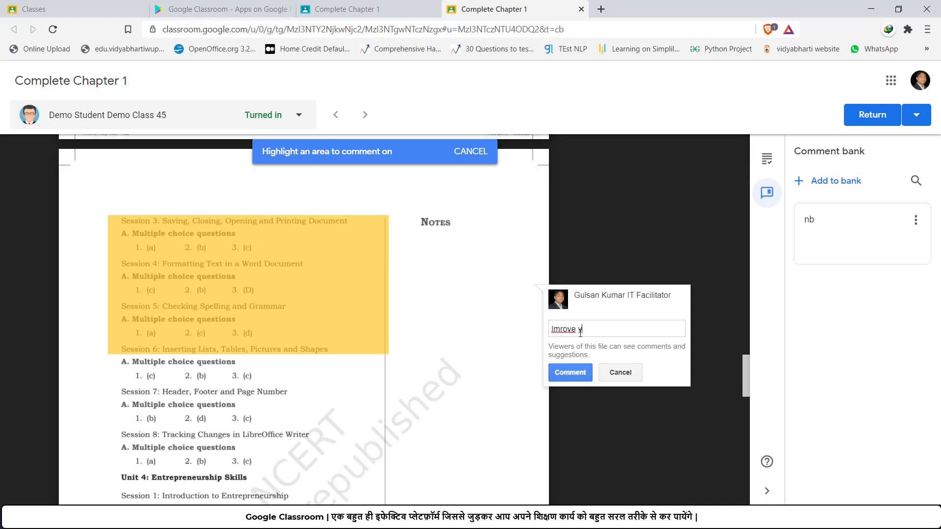
pyautogui.write('our writing')
pyautogui.rightClick(570, 332)
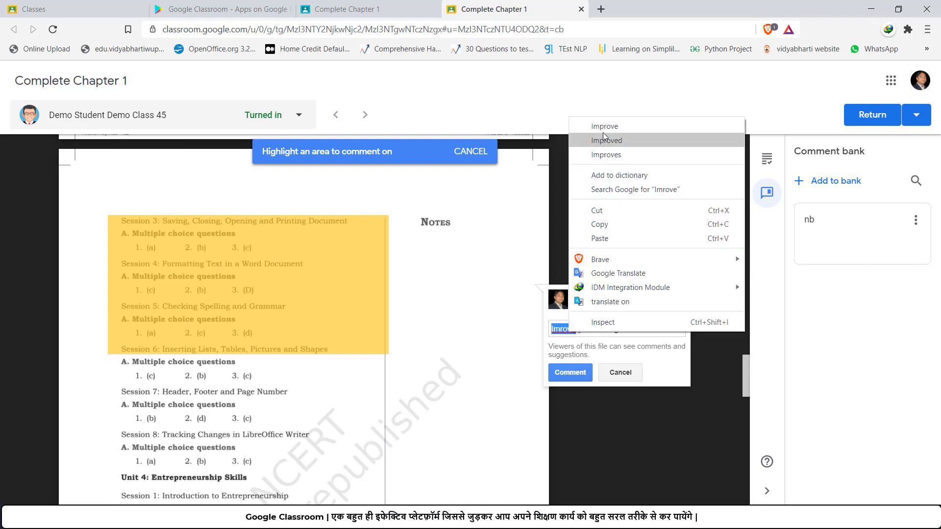
pyautogui.click(603, 125)
pyautogui.click(570, 372)
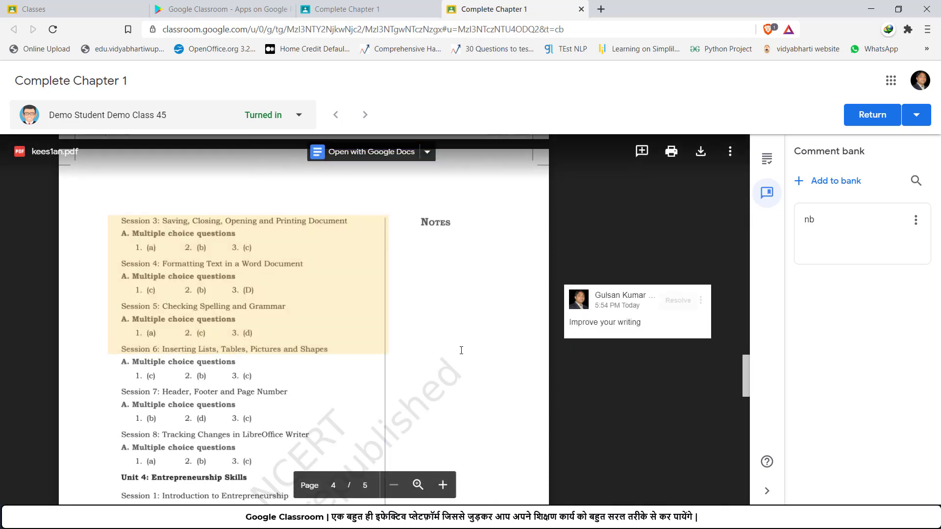
# Step: Return the work to the student, then switch to the student's view of the assignment
pyautogui.click(872, 118)
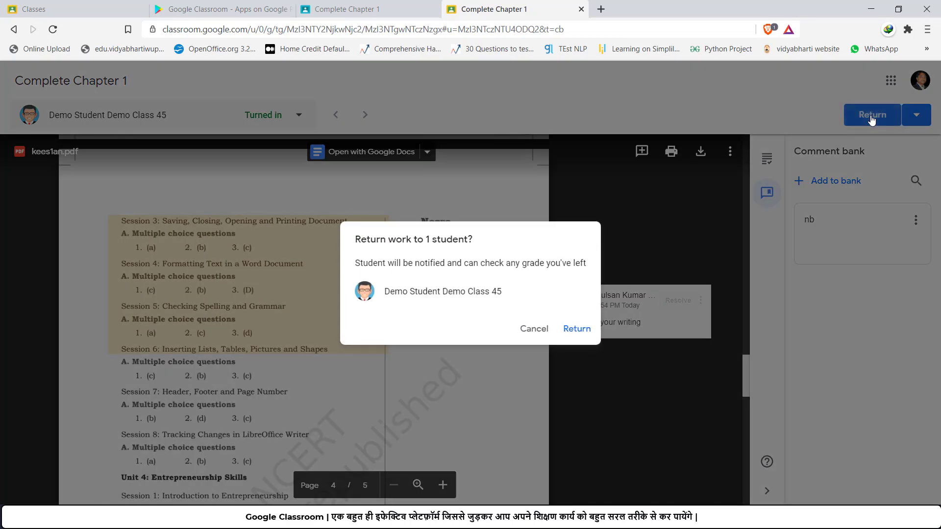
pyautogui.click(579, 331)
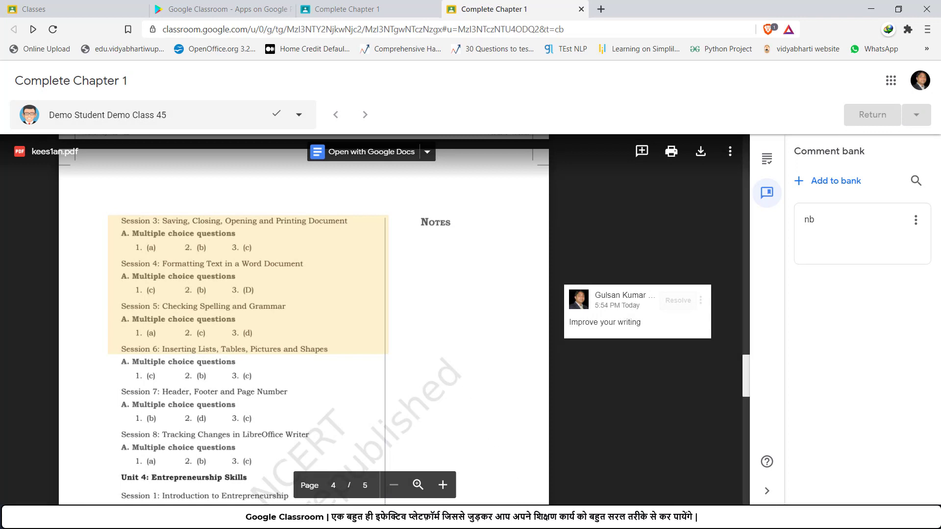
pyautogui.moveTo(508, 518)
pyautogui.click(573, 466)
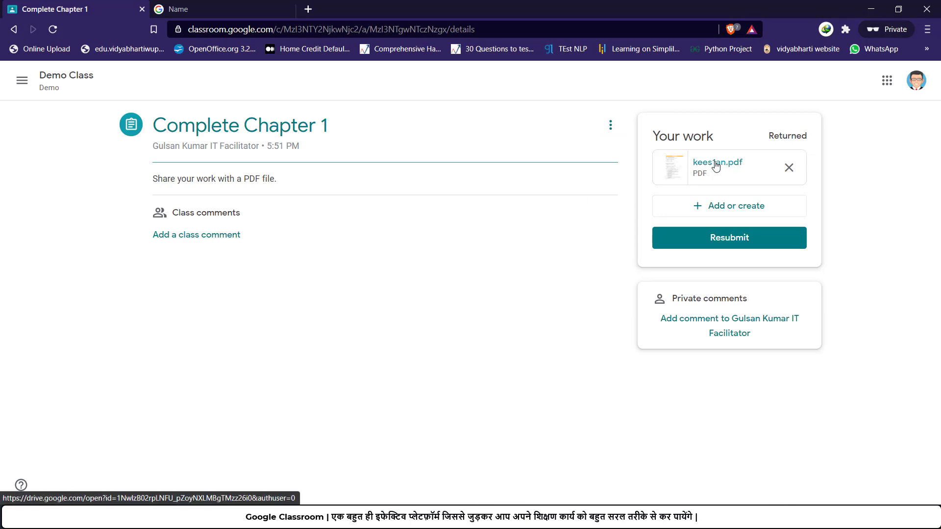
pyautogui.click(716, 165)
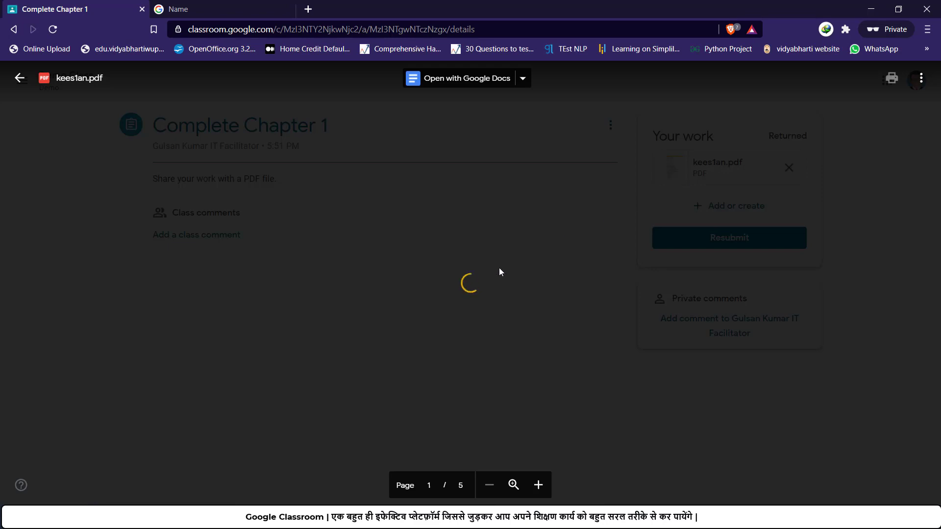
pyautogui.scroll(-10, 499, 268)
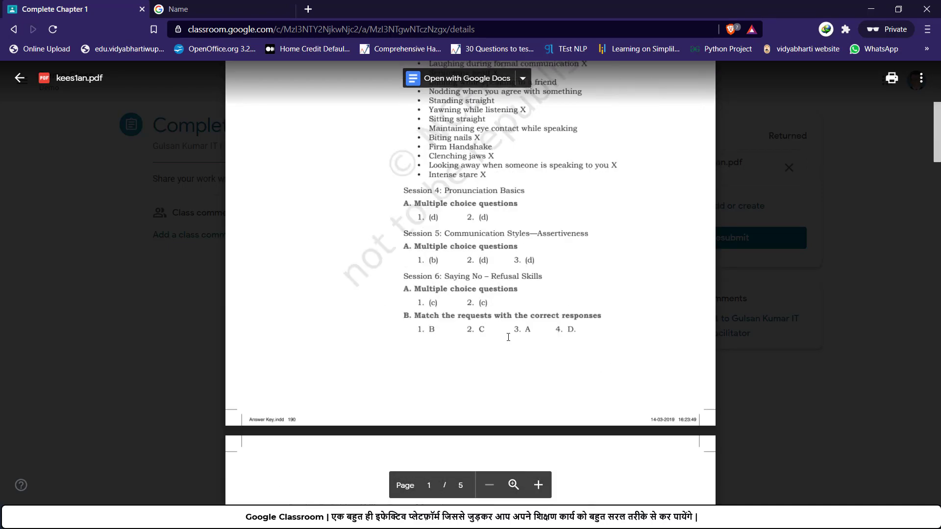
pyautogui.scroll(-15, 508, 337)
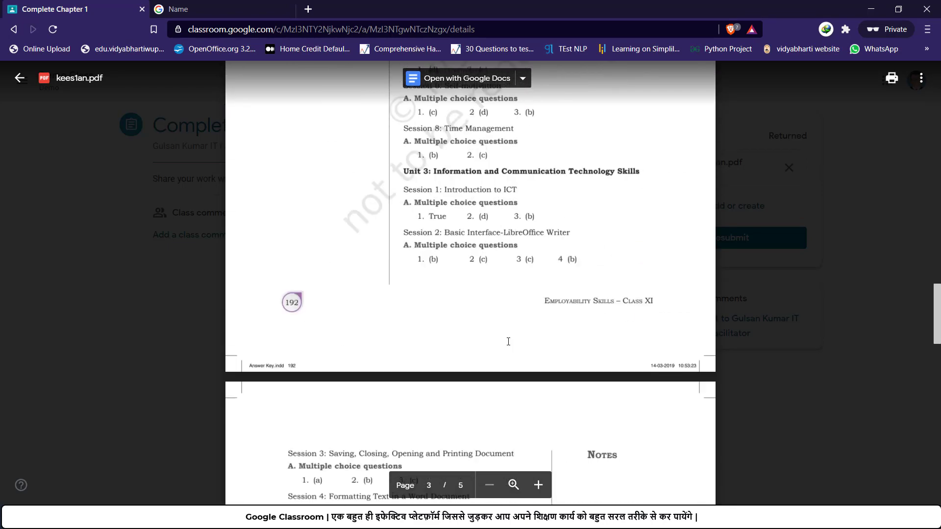
pyautogui.scroll(-15, 508, 341)
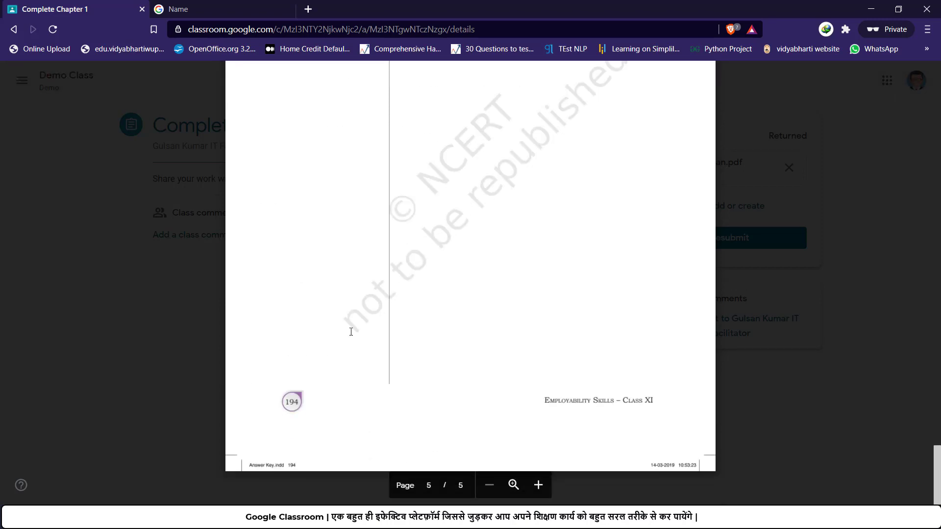
pyautogui.click(20, 78)
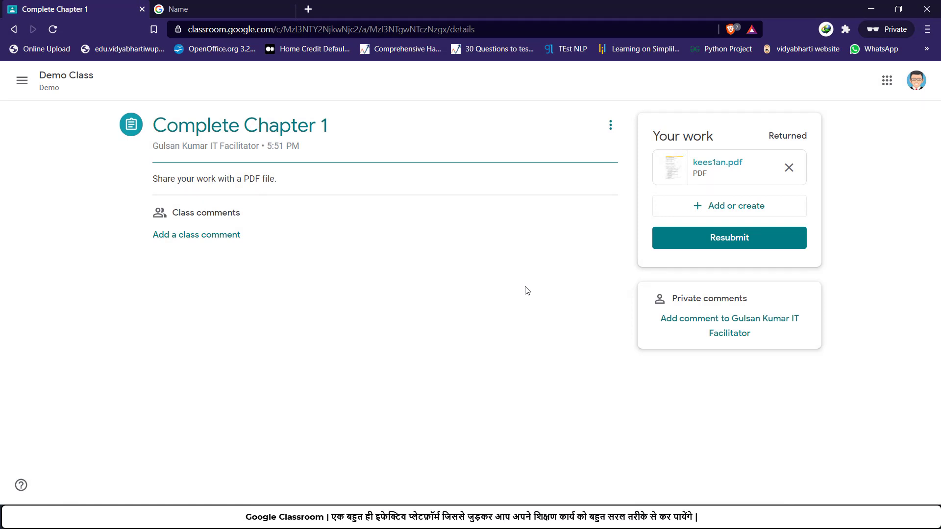
pyautogui.click(509, 520)
pyautogui.click(464, 482)
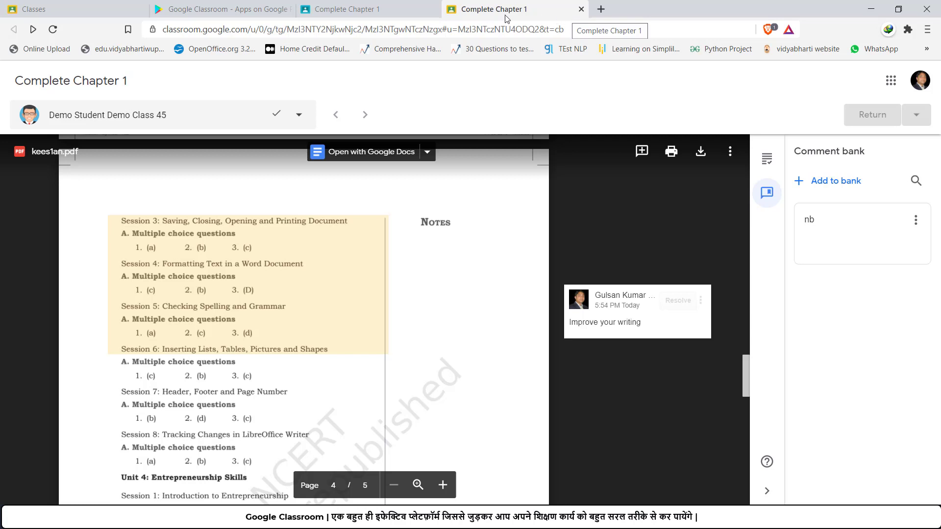
# Step: Leave the student work summary, go to Demo Class's Classwork, and create a Material
pyautogui.click(392, 6)
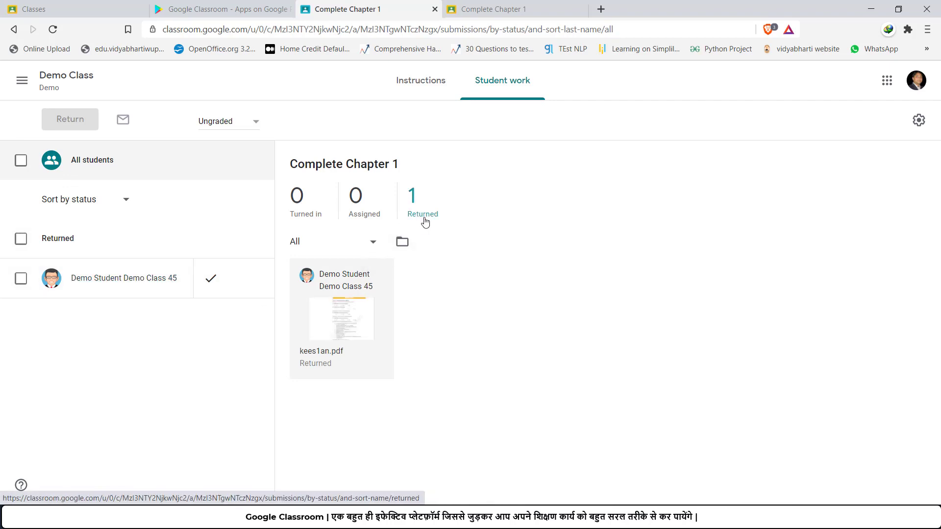
pyautogui.click(22, 83)
pyautogui.click(51, 100)
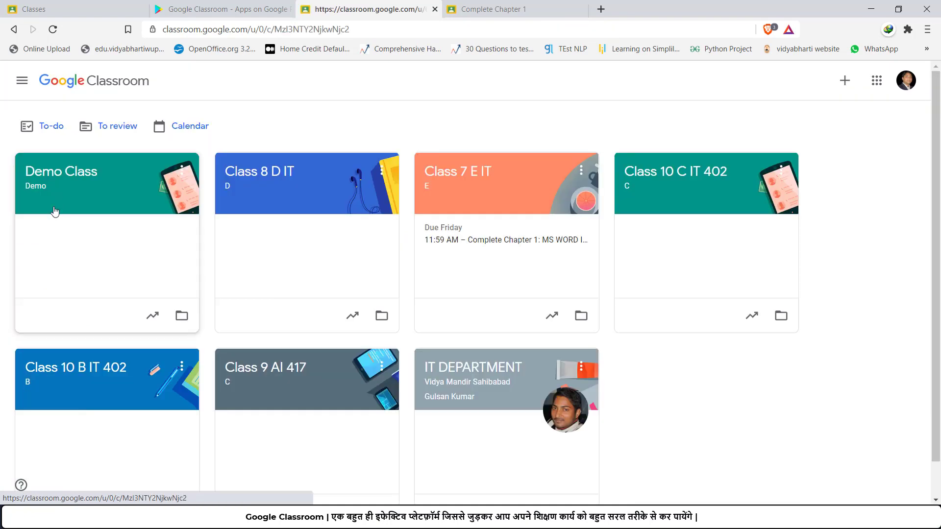
pyautogui.click(54, 210)
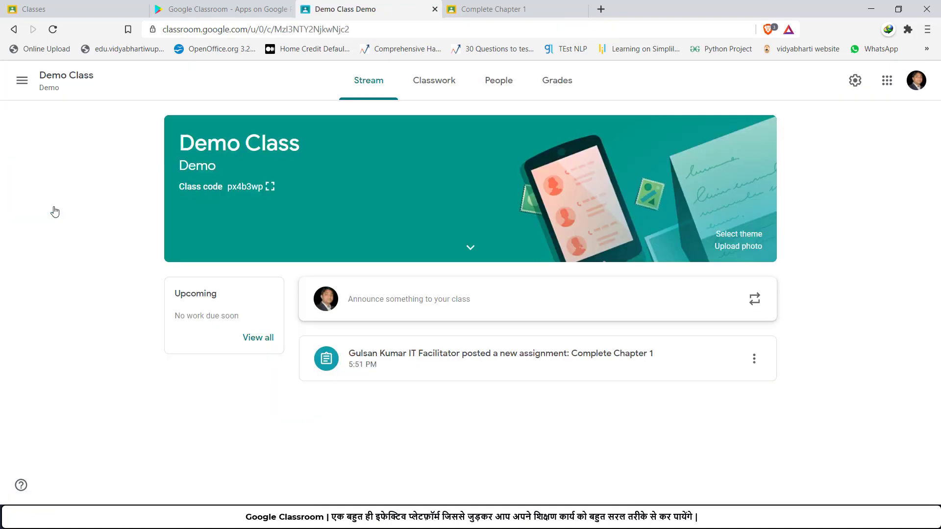
pyautogui.click(439, 84)
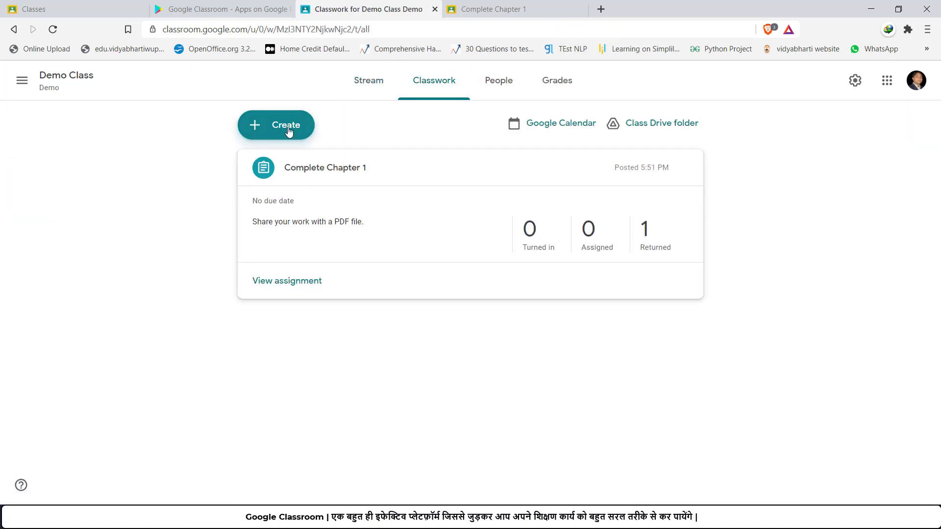
pyautogui.click(284, 129)
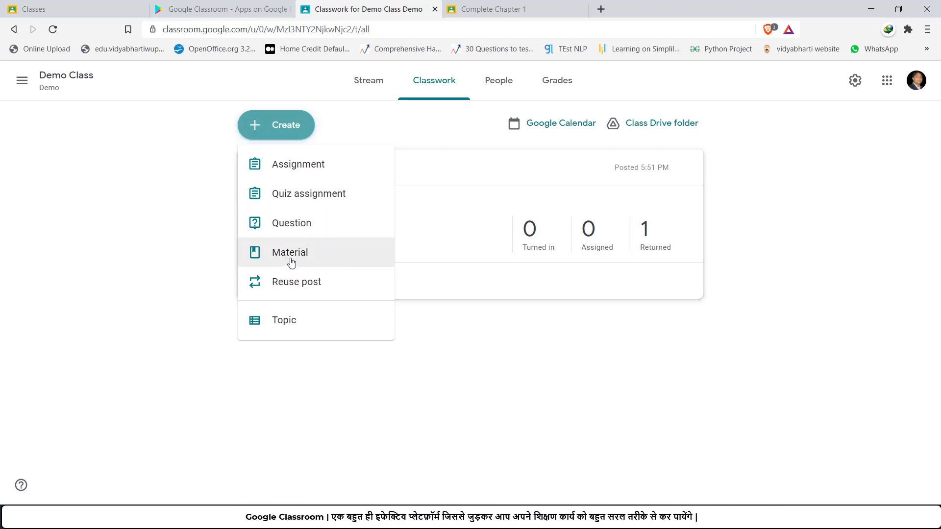
pyautogui.click(289, 260)
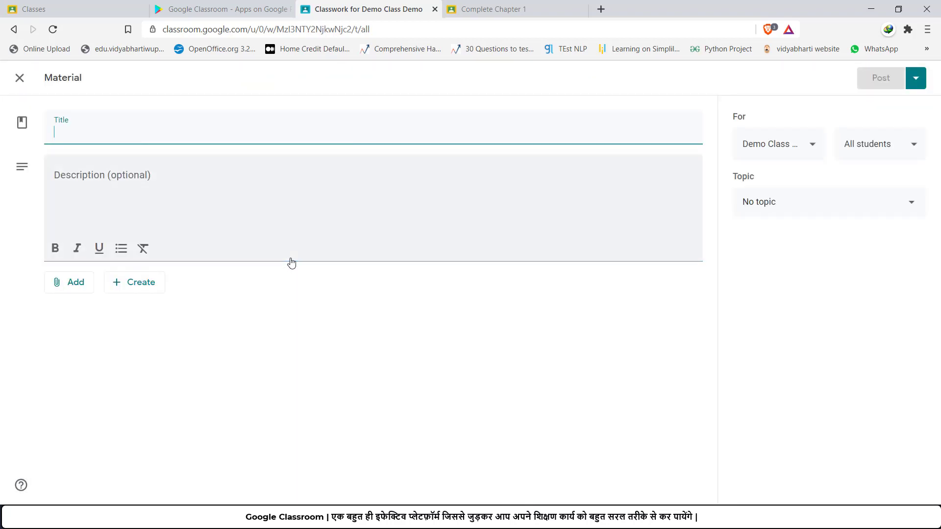